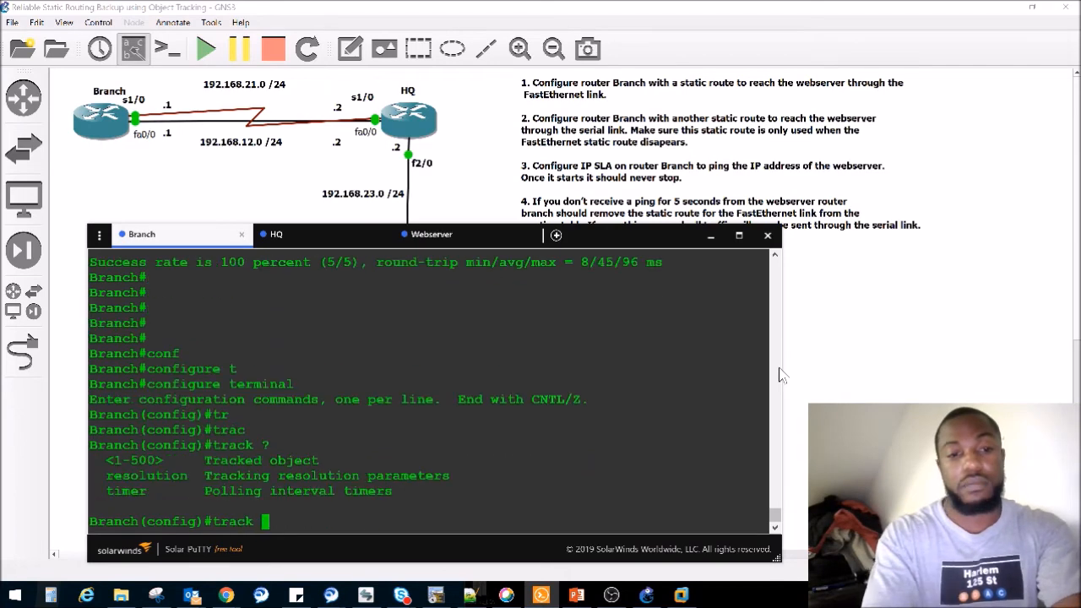
- Begin defining tracked object 1 on Branch and list the object types it can track
type("1")
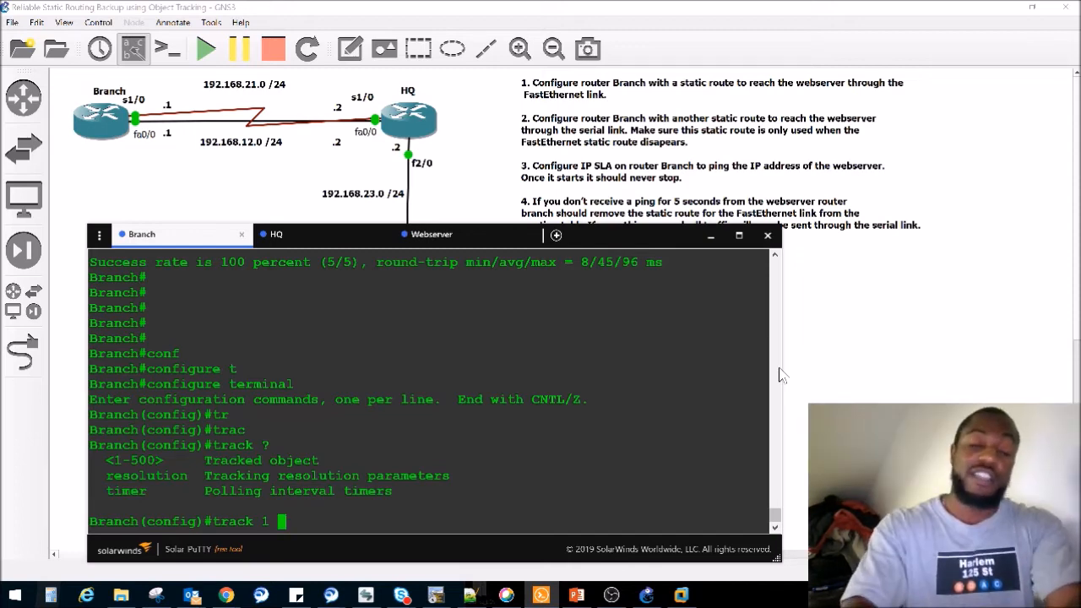
type("?")
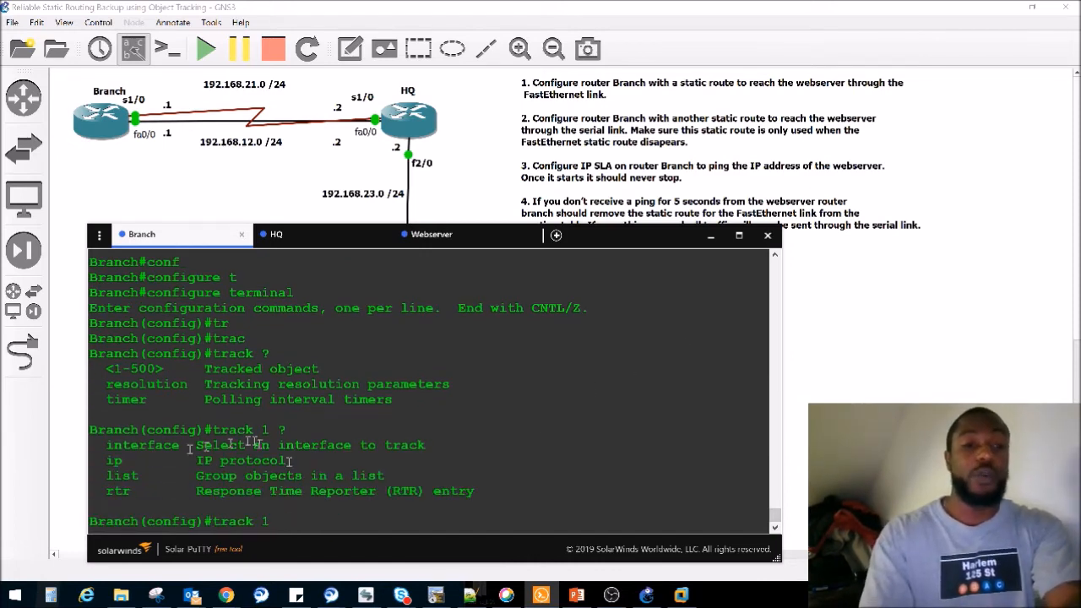
double_click(142, 445)
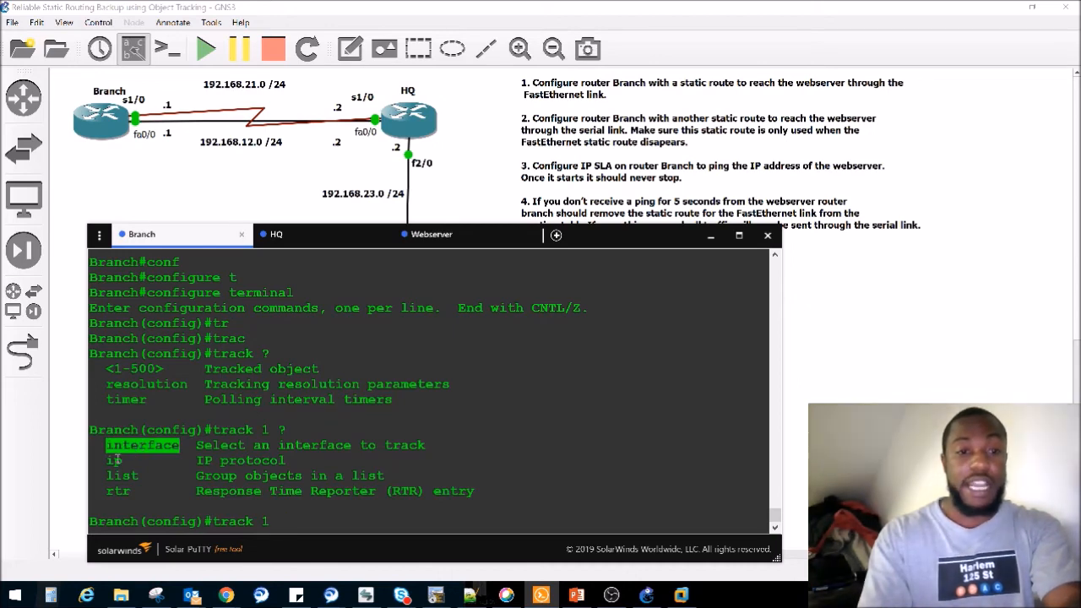
double_click(117, 461)
left_click(120, 476)
double_click(121, 476)
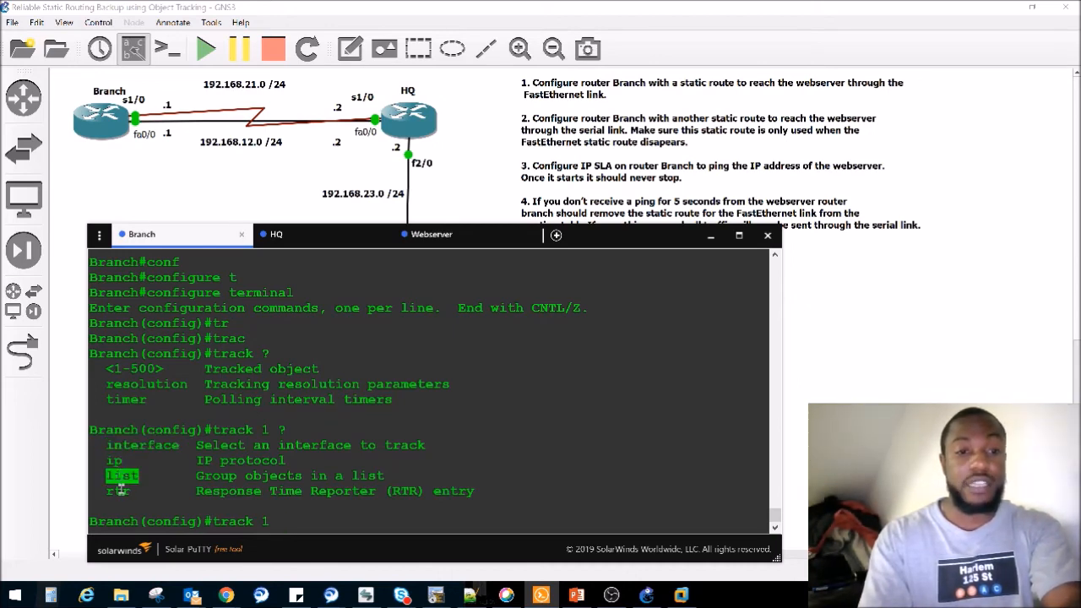
double_click(118, 491)
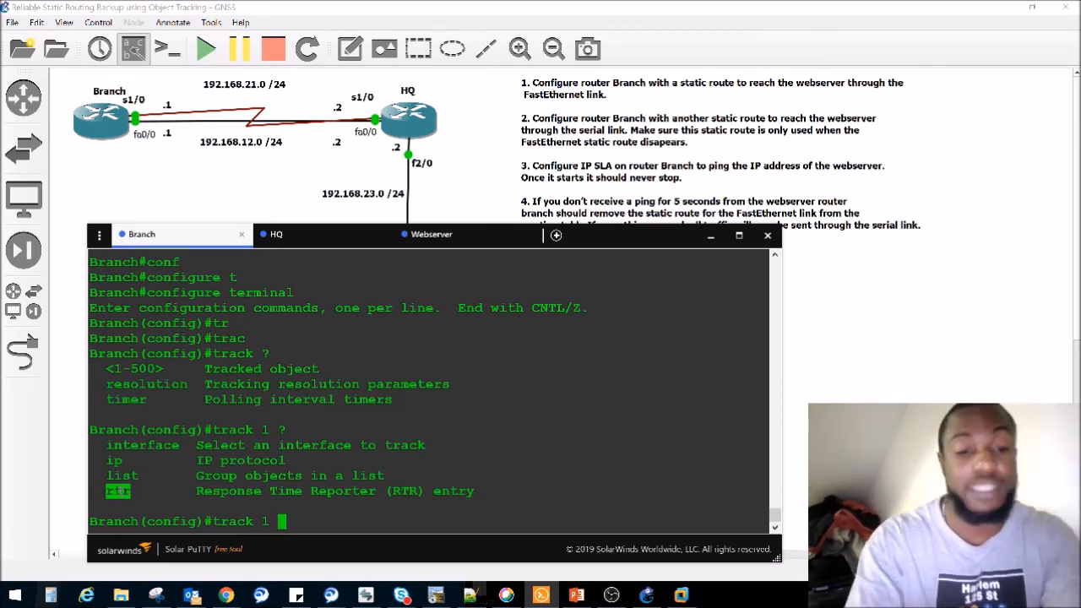
- Define tracked object 1 to monitor the reachability of RTR entry 1, checking the inline help for the available arguments
type("rtr ")
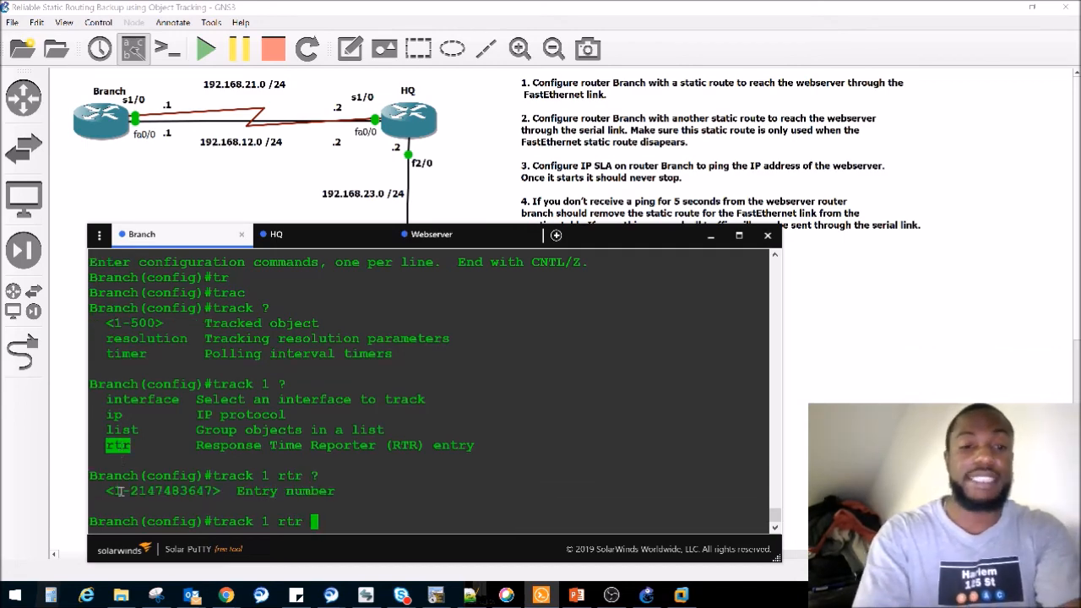
type("?1 ")
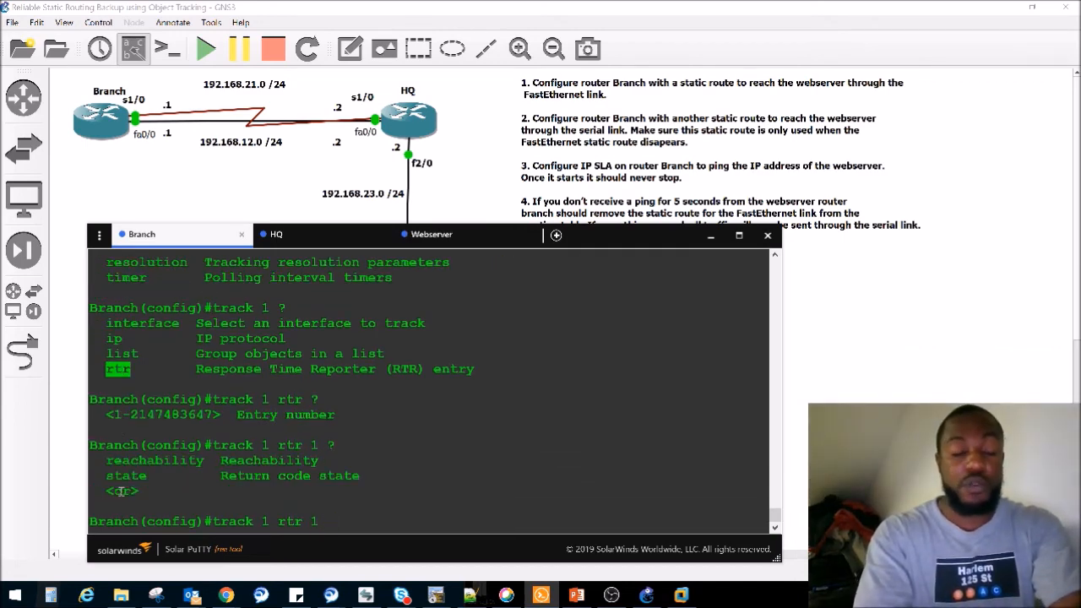
type("?reac")
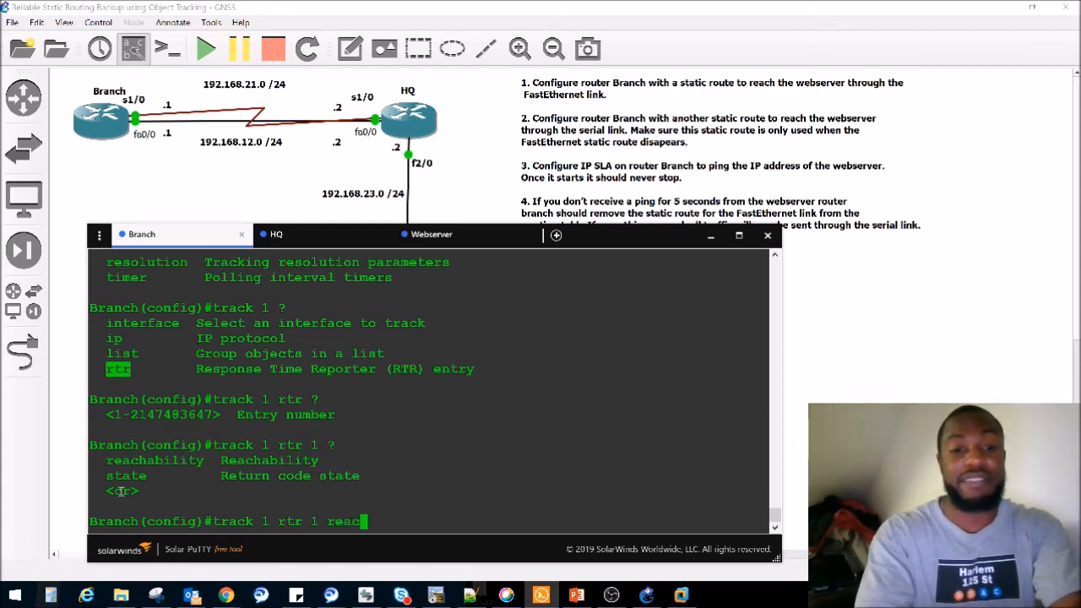
key("Tab")
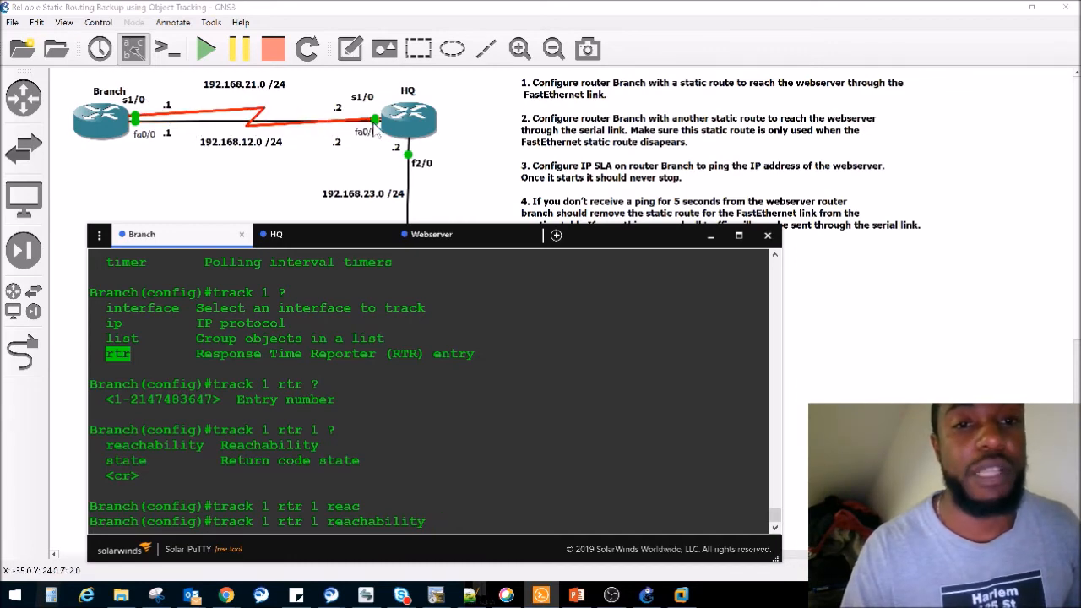
left_click(494, 466)
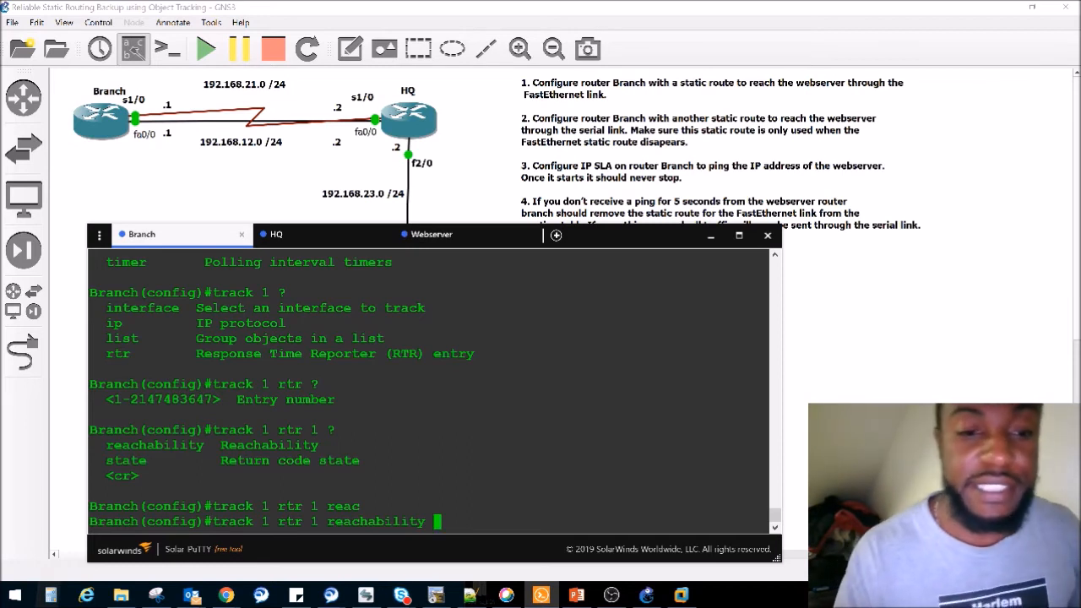
key("Return")
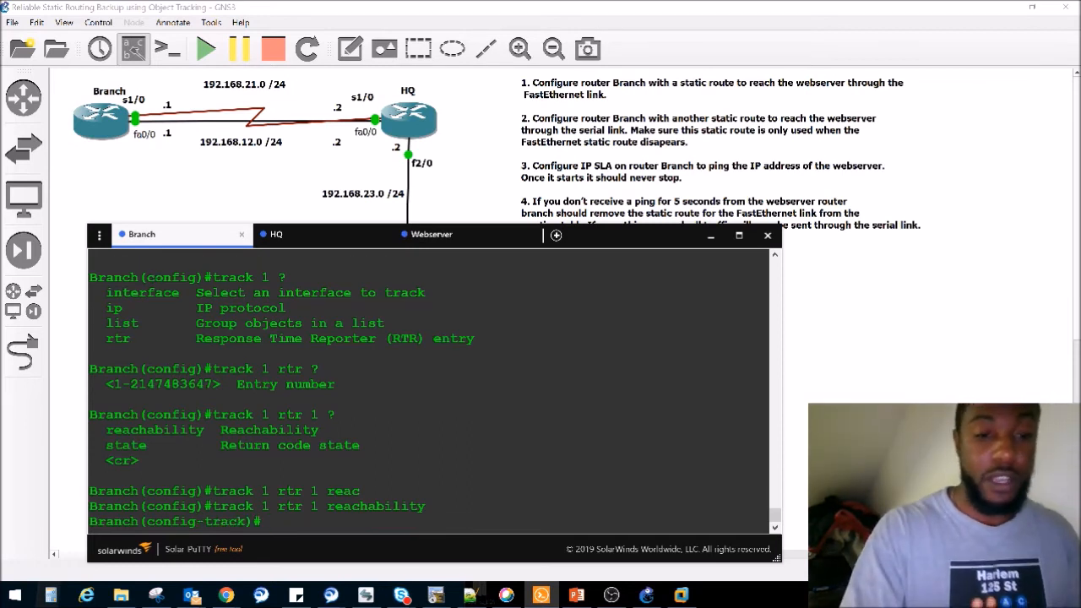
- Leave configuration mode on Branch and display the tracking status to check the object's reachability
type("exit")
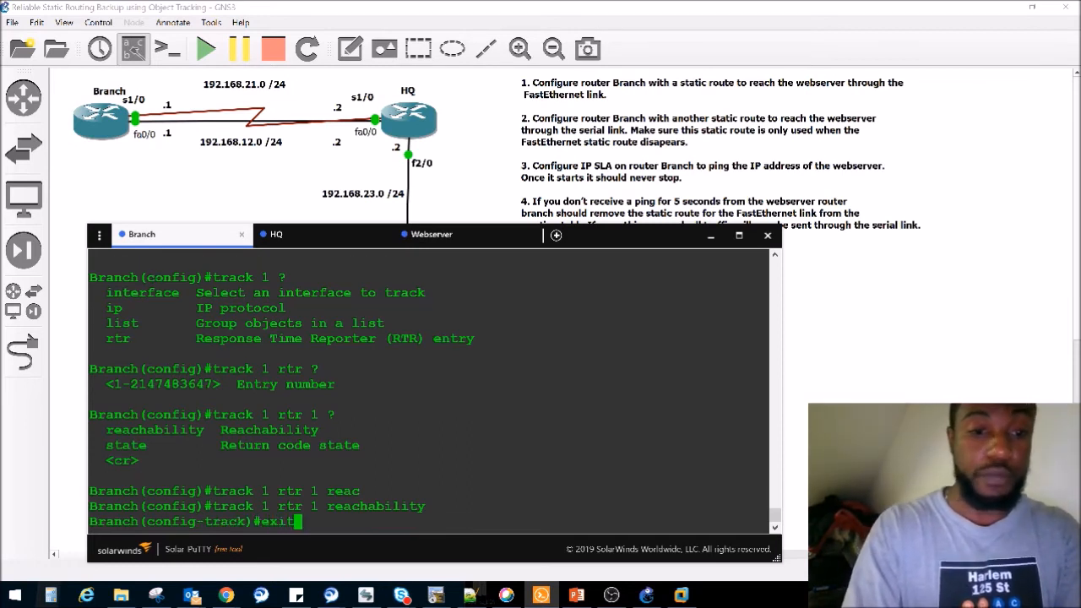
key("Return")
type("exit")
key("Return")
type("sho track")
key("Tab")
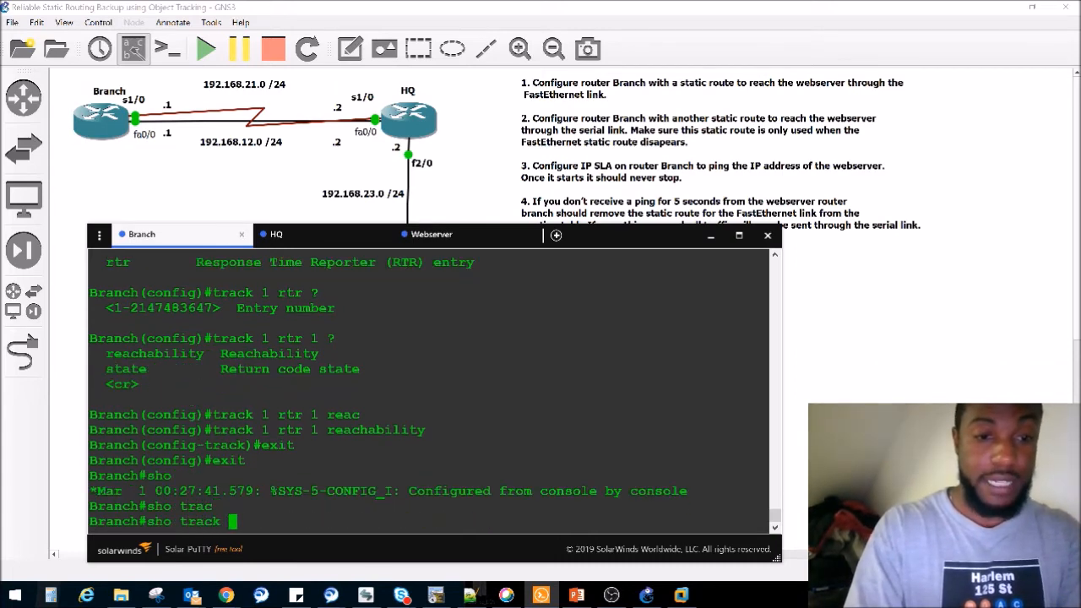
key("Return")
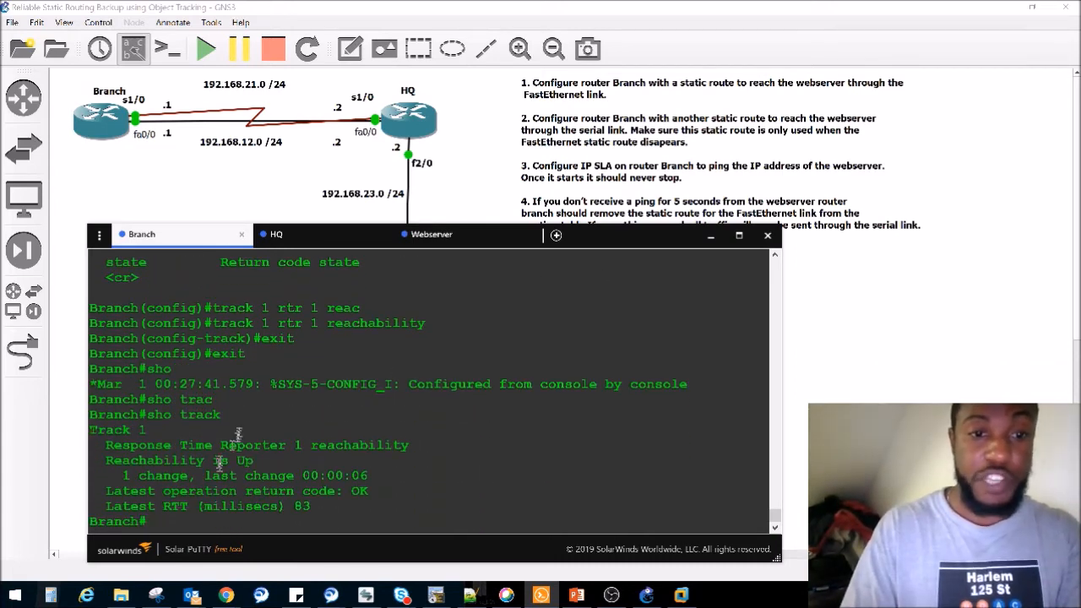
left_click_drag(267, 464, 198, 460)
left_click(438, 431)
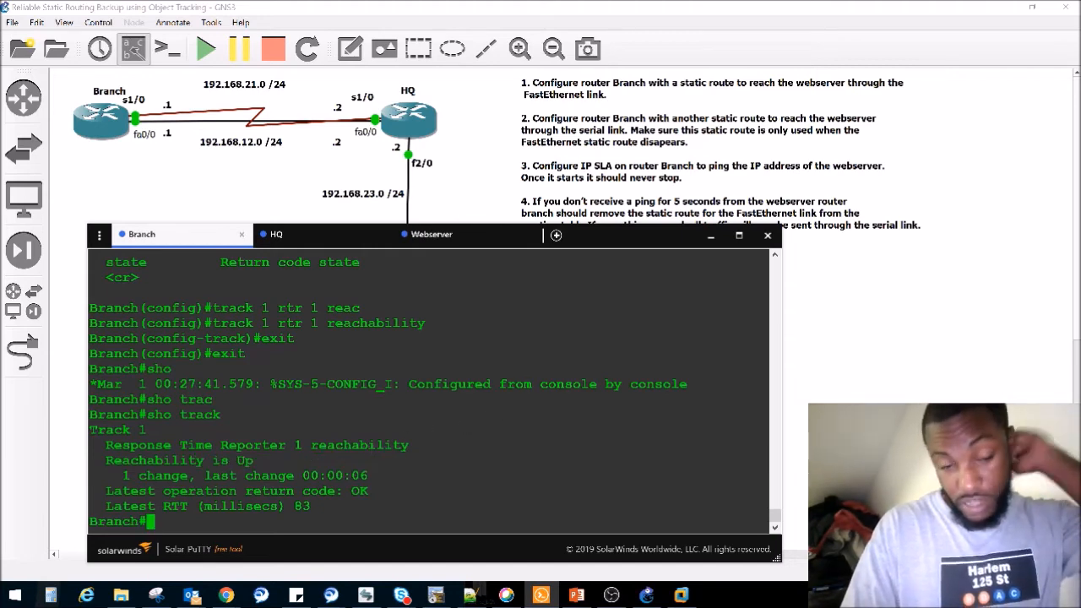
- Enable debugging of object tracking on Branch
type("debr")
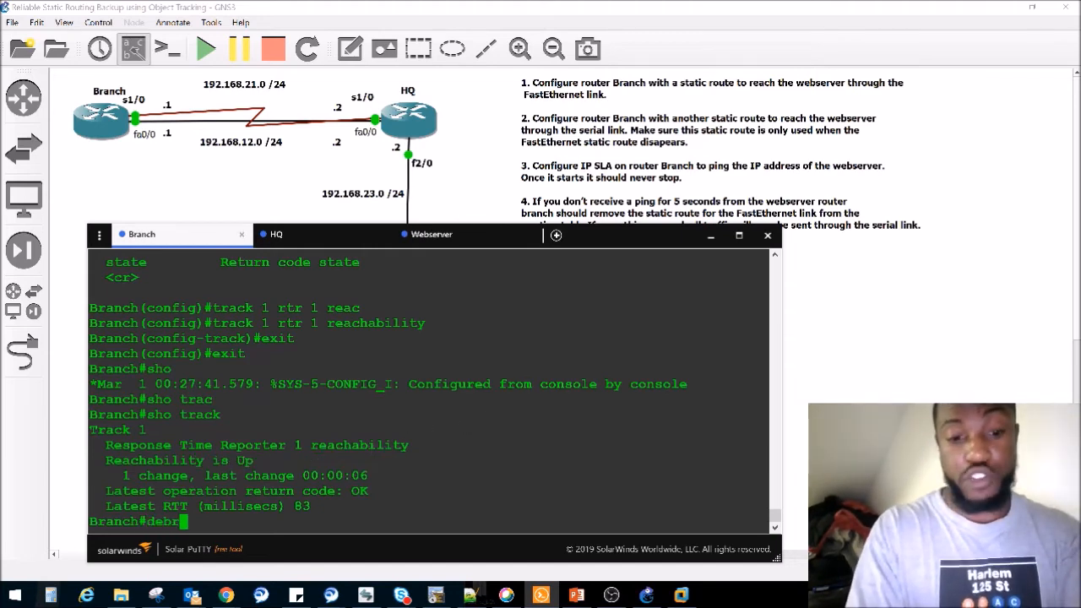
key("BackSpace")
type("u")
key("Tab")
type("tra")
key("Tab")
type("c")
key("Tab")
key("Return")
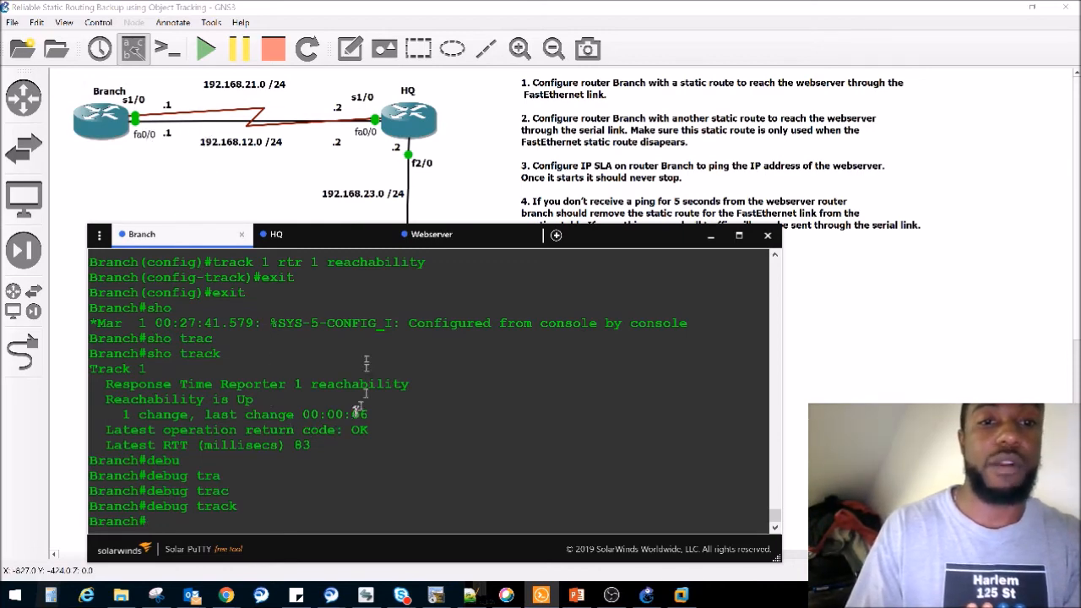
left_click(193, 203)
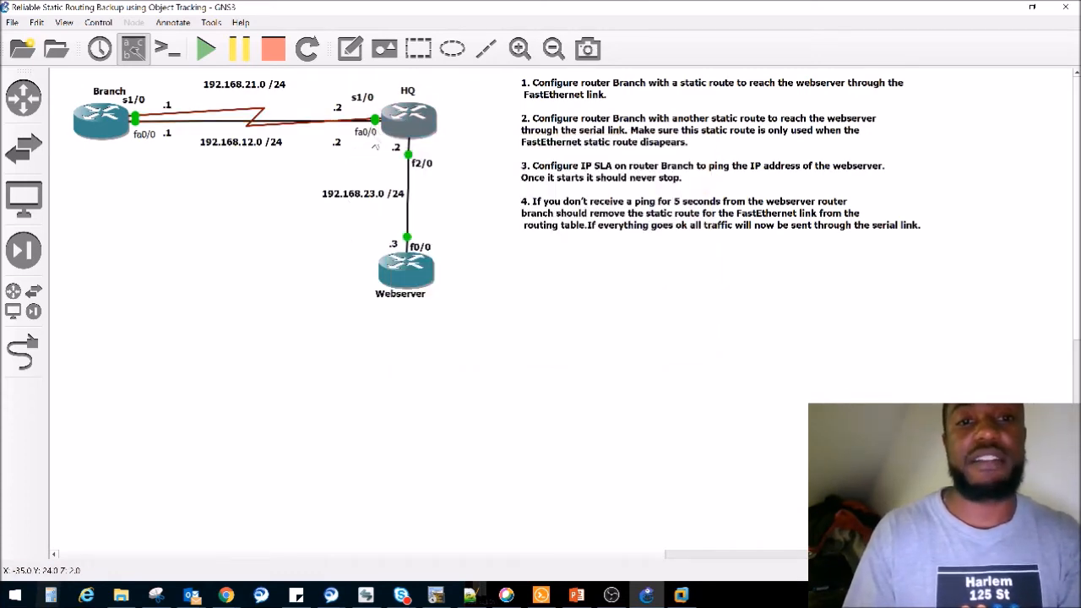
key("alt+Tab")
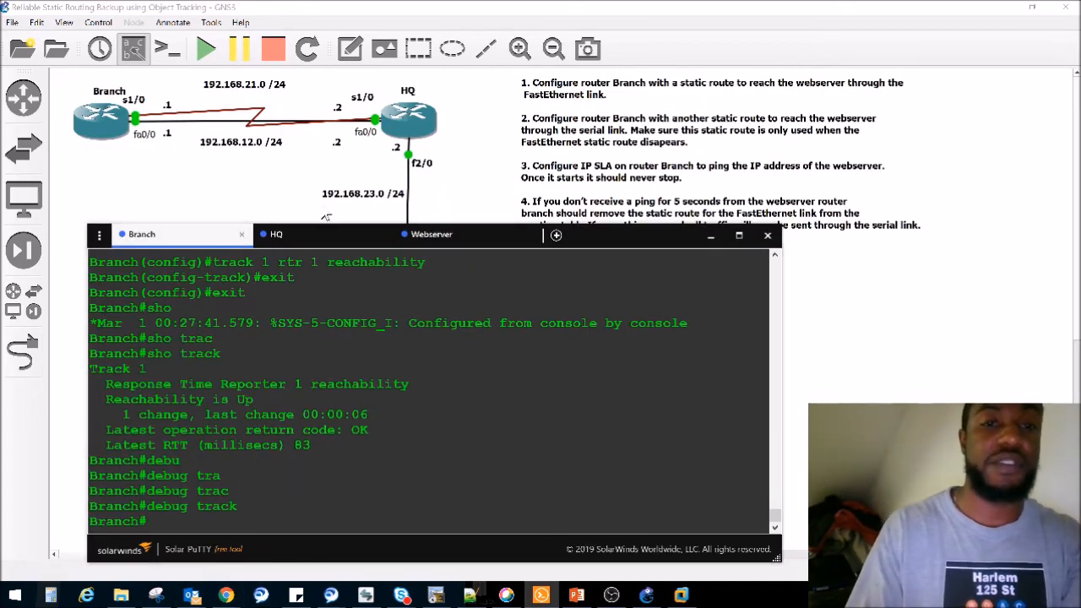
left_click(279, 235)
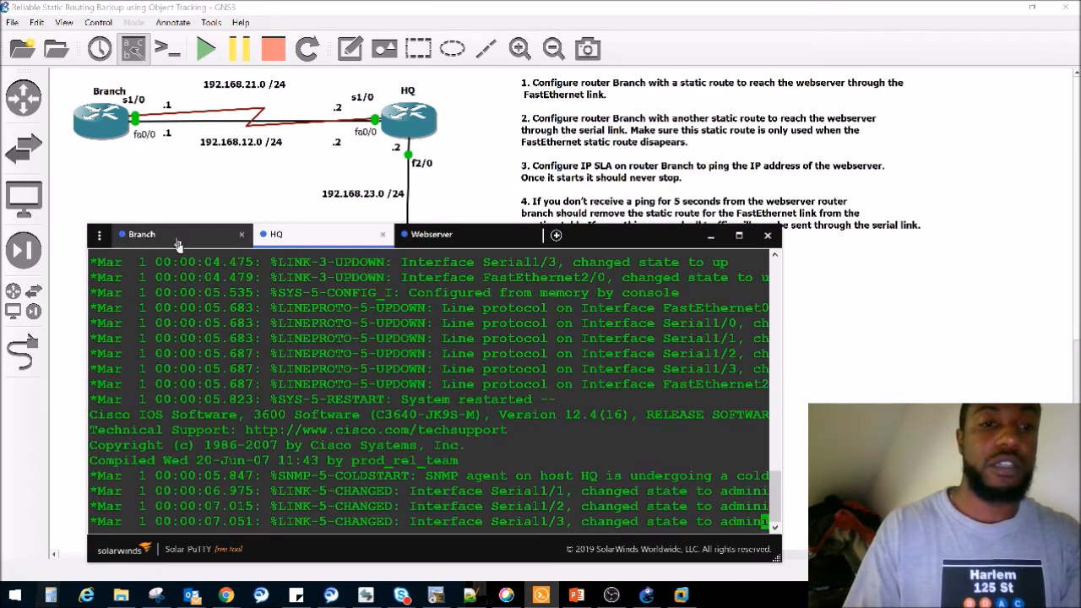
left_click(175, 236)
- Display the IP routing table on Branch
key("Return")
key("Return")
type("sho ip route")
key("Return")
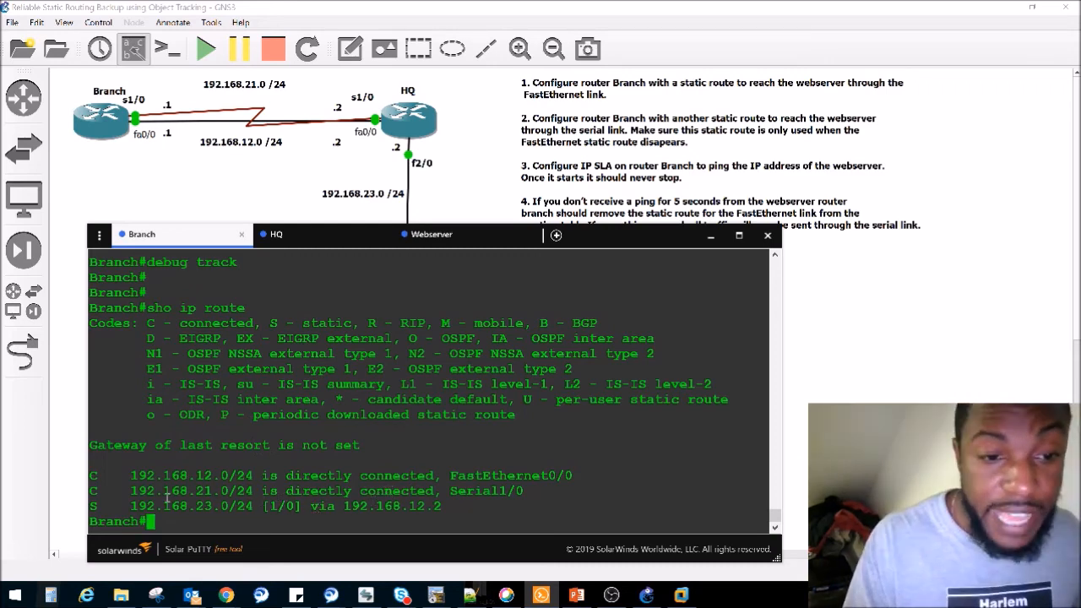
- Show only the running-configuration lines on Branch that contain "route"
type("sho")
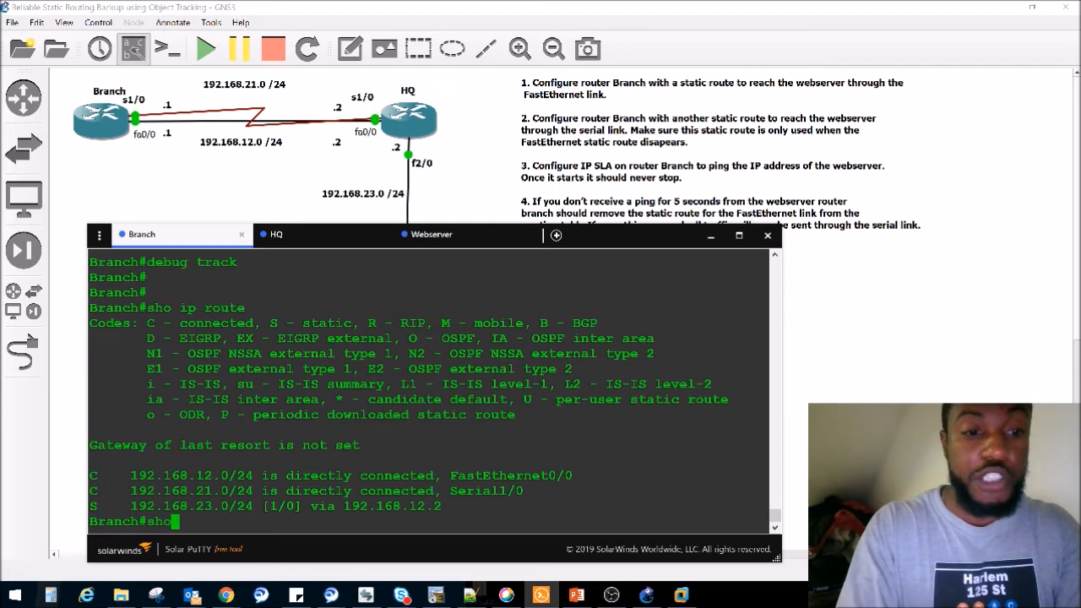
type(" run | incl ")
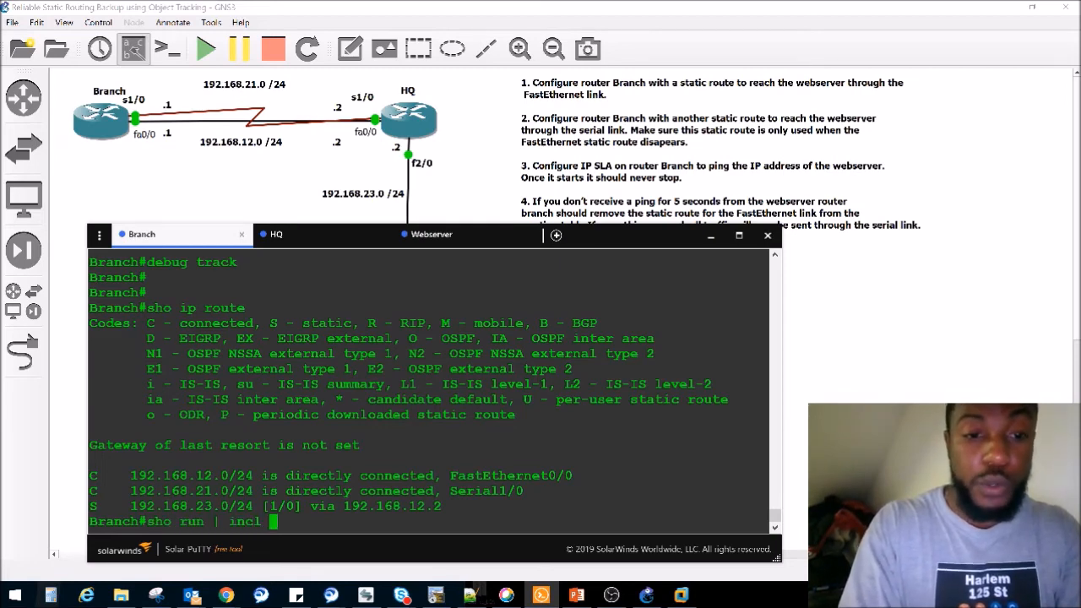
type("route")
key("Return")
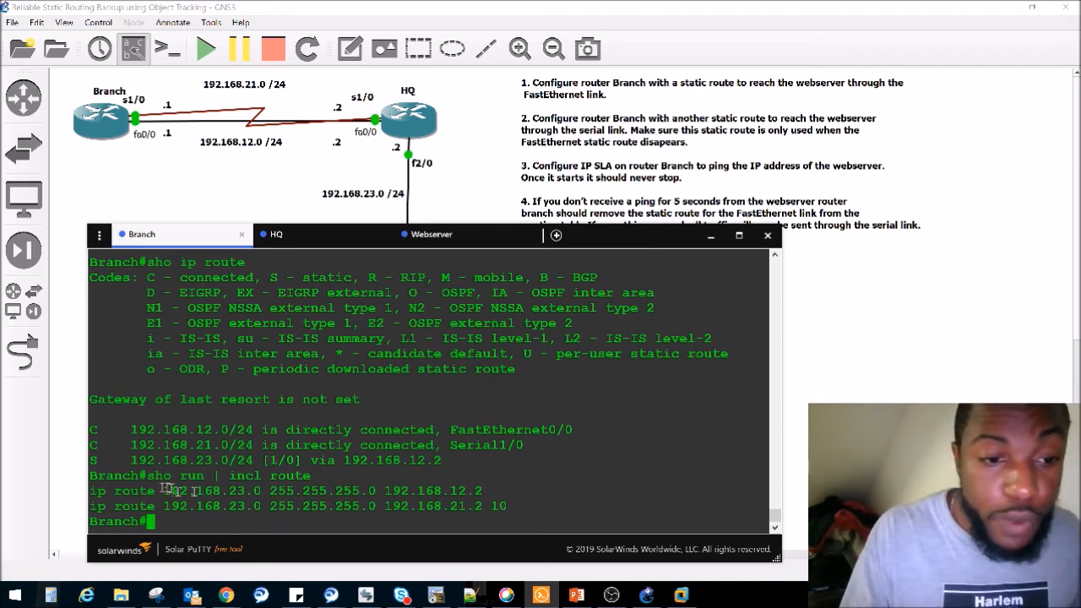
- In global configuration mode, remove Branch's static route to 192.168.23.0 255.255.255.0 via 192.168.12.2, reusing the route line copied from the output
left_click_drag(89, 490, 484, 491)
key("ctrl+c")
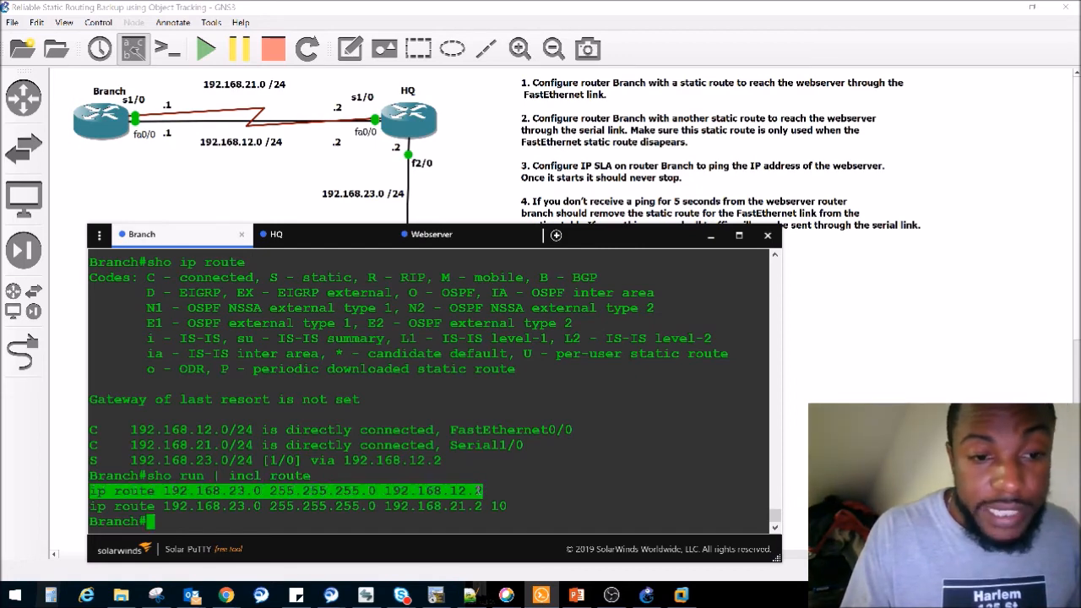
type("con")
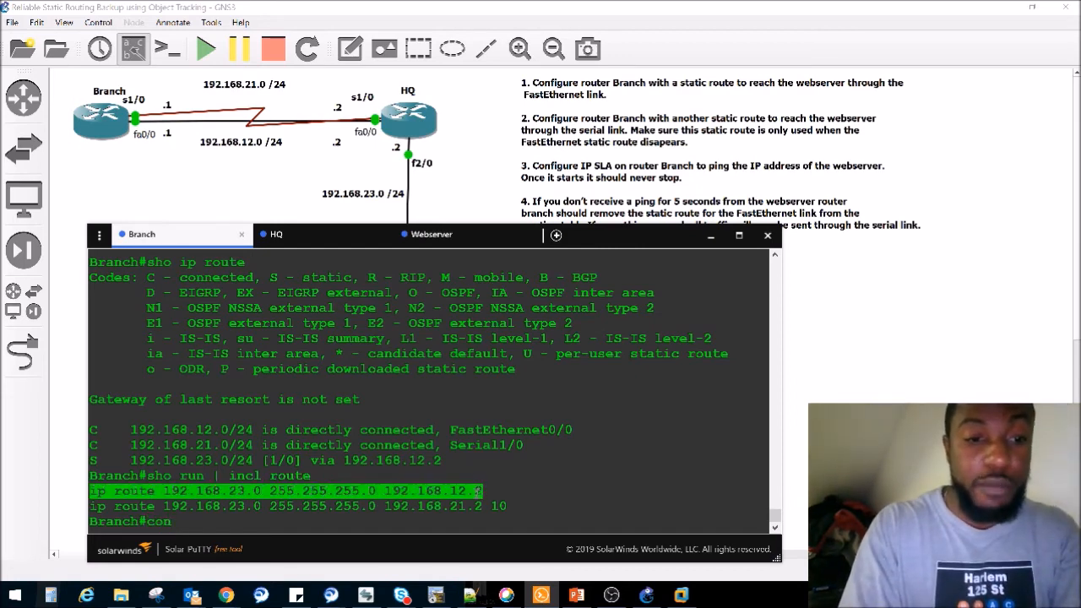
type("figure t")
key("Tab")
type("te")
key("Tab")
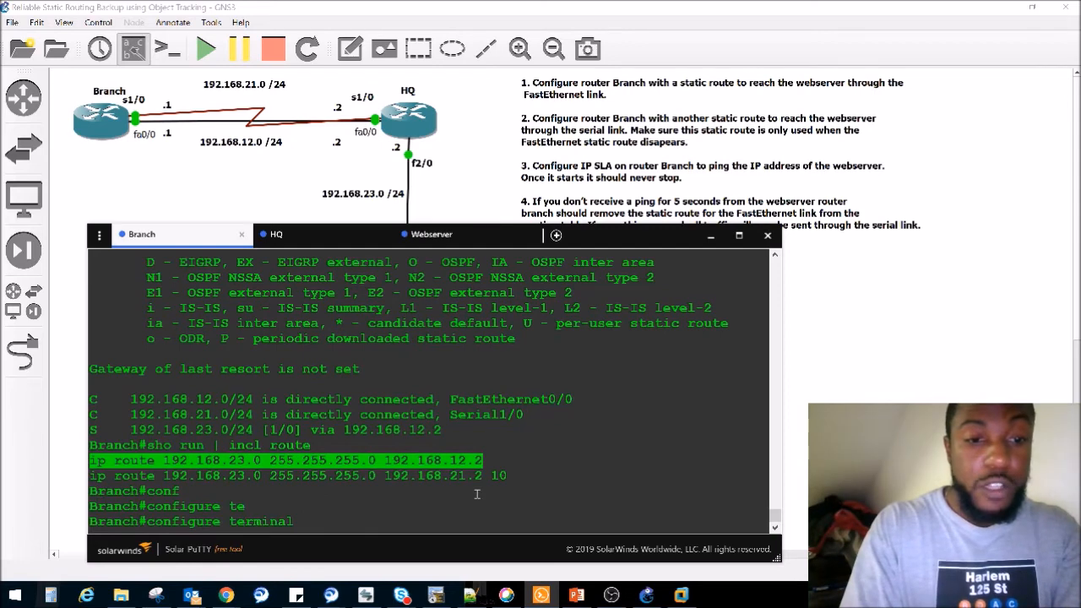
key("Return")
type("no")
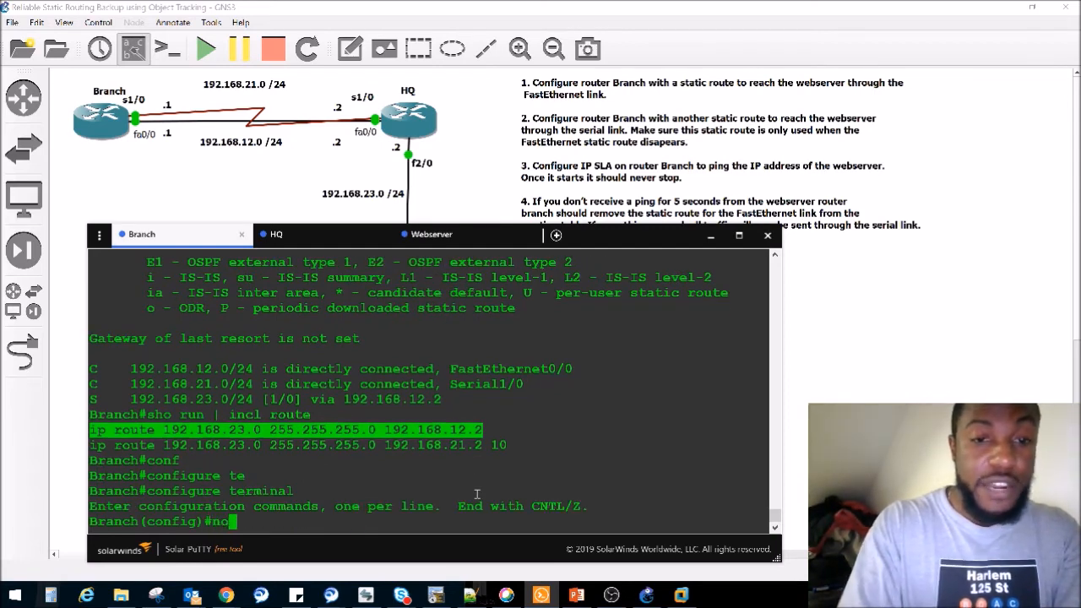
right_click(388, 466)
key("Return")
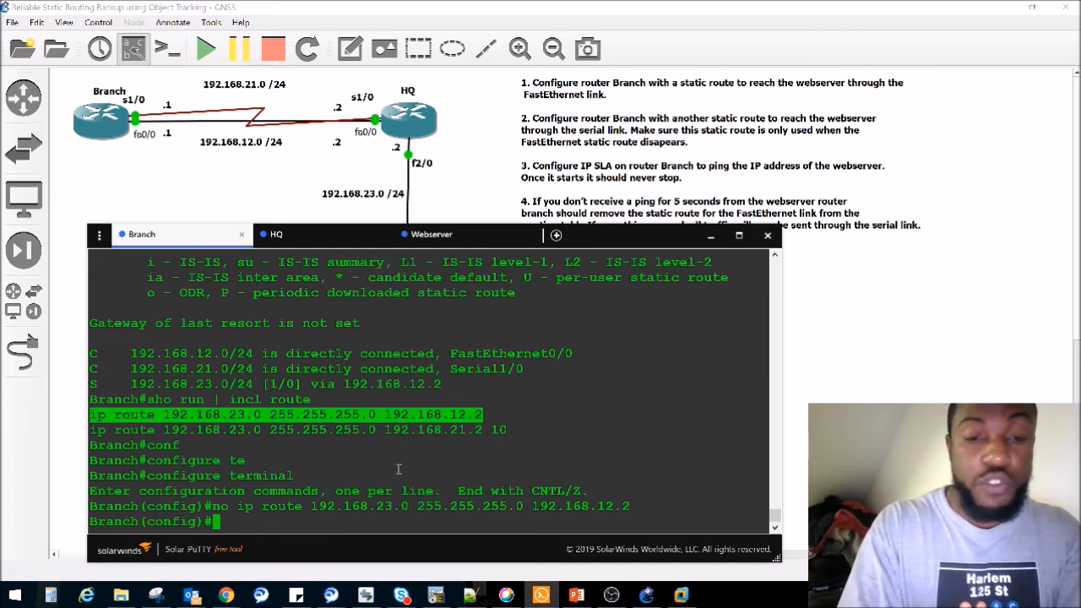
- Start a static route on Branch to 192.168.23.0 255.255.255.0 via 192.168.12.2 and list the options available after the next hop
type("ip route ")
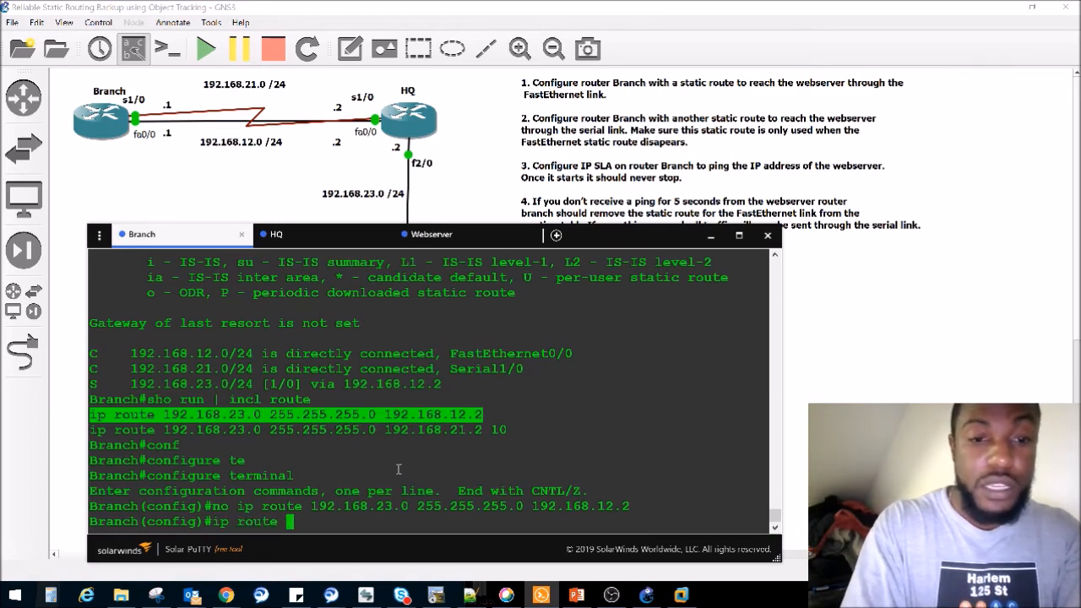
type("192")
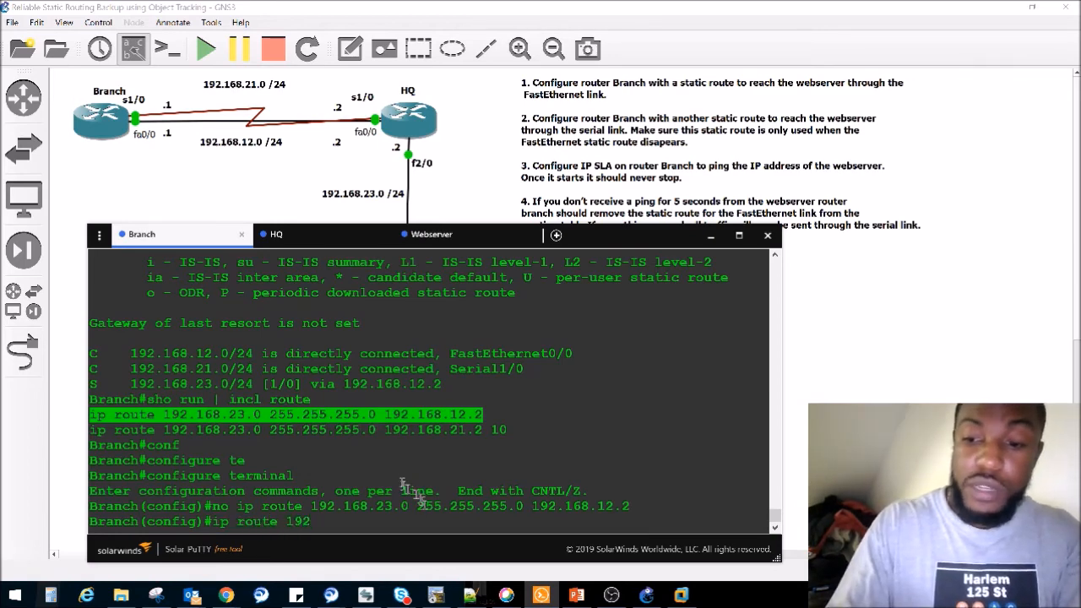
type(".168.")
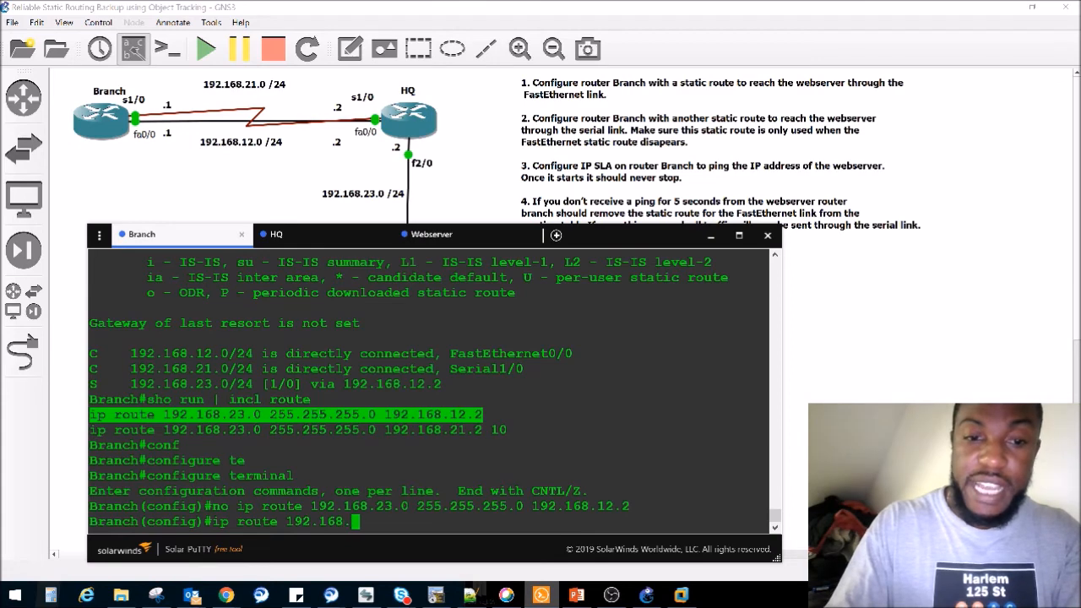
type("23.")
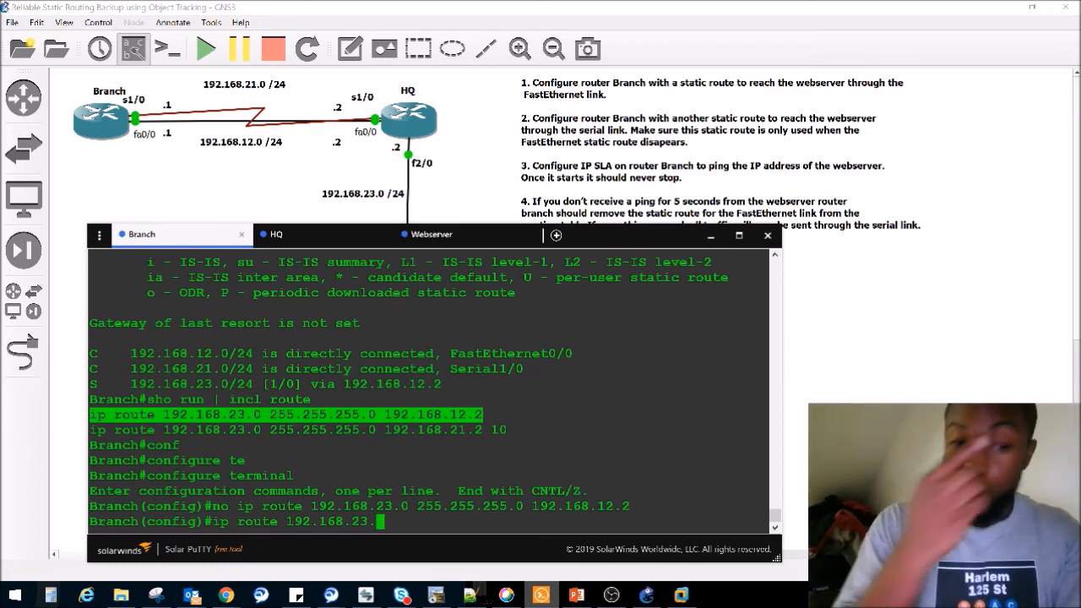
type("0")
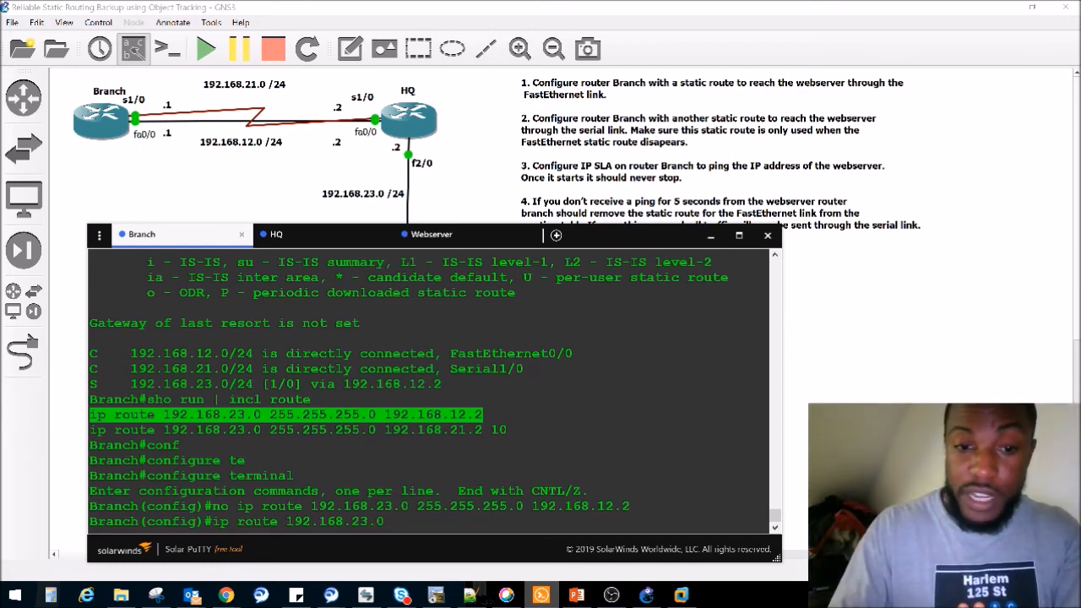
type(" 255.2")
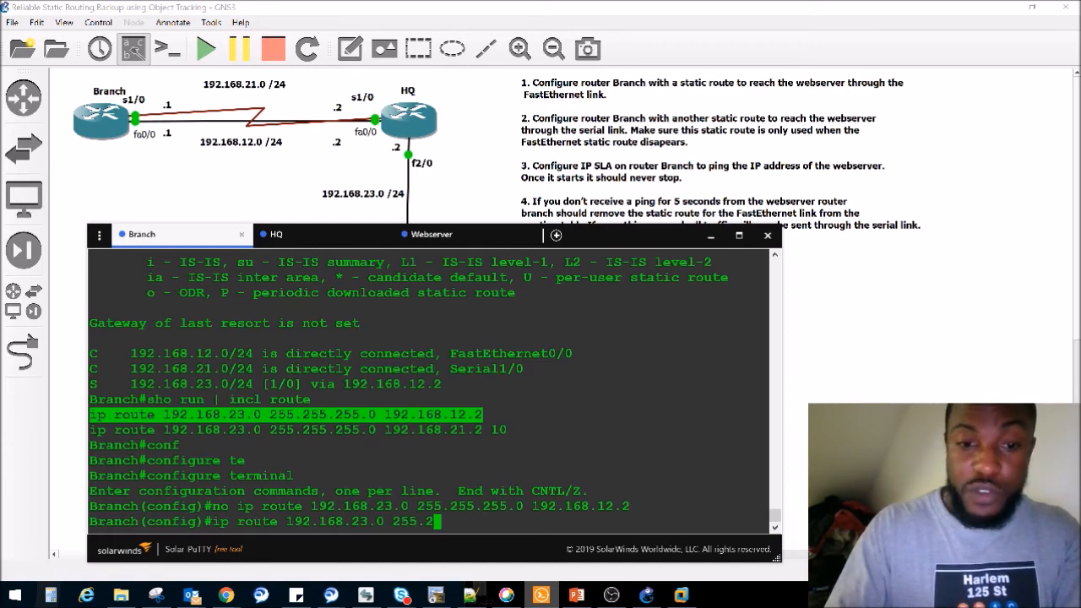
type("55.255.")
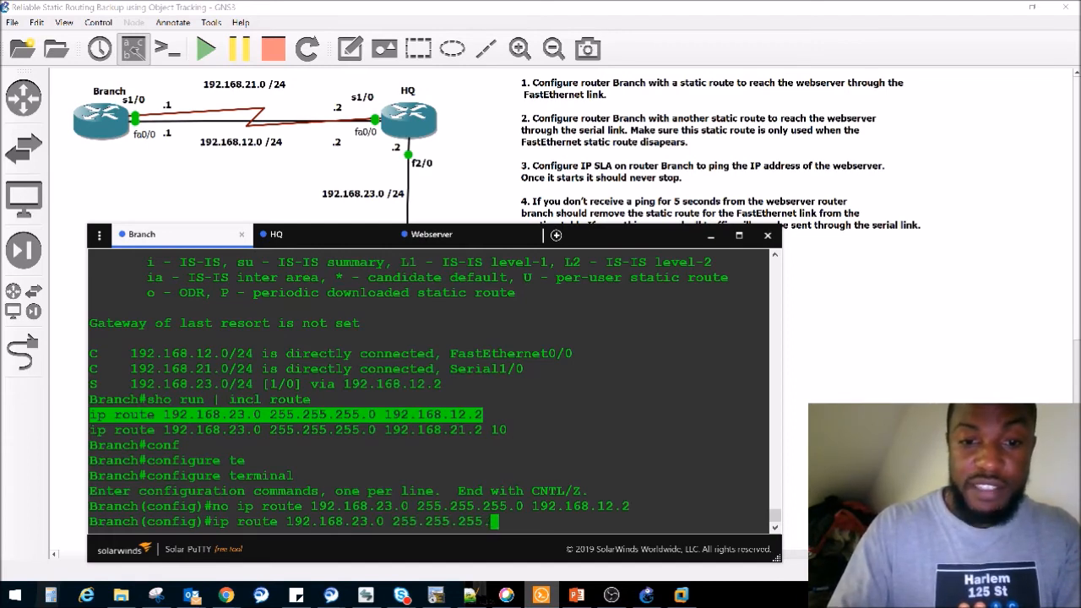
type("0 1")
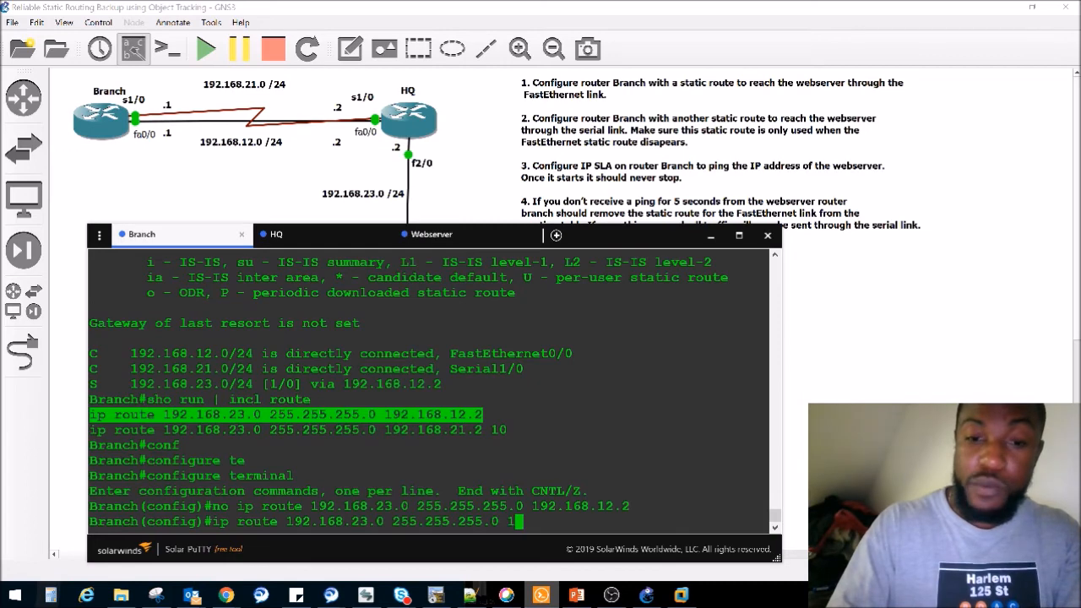
type("92.168.12.2 ")
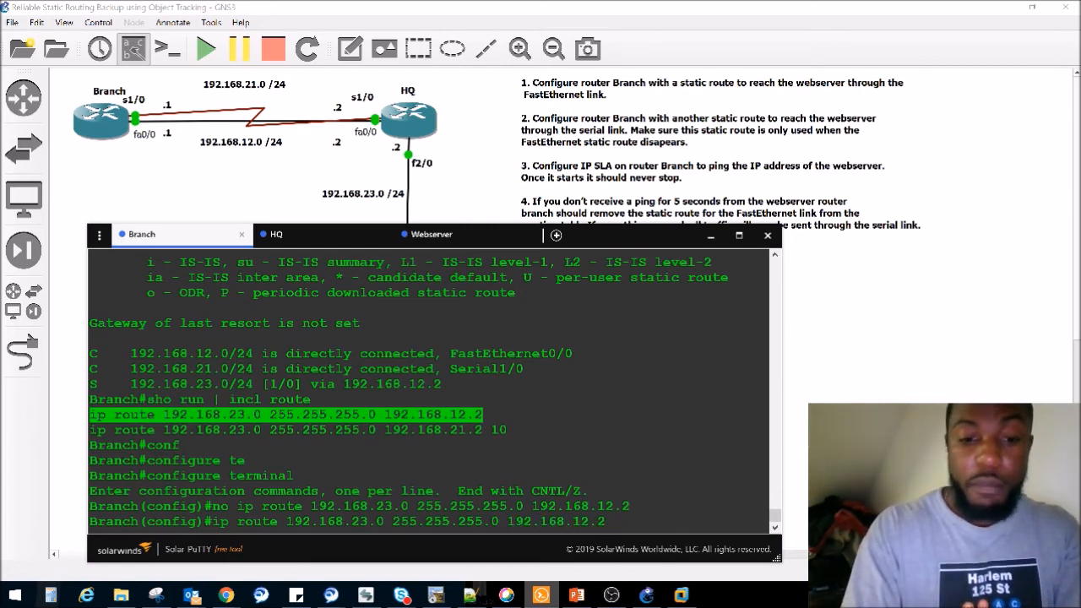
type("?")
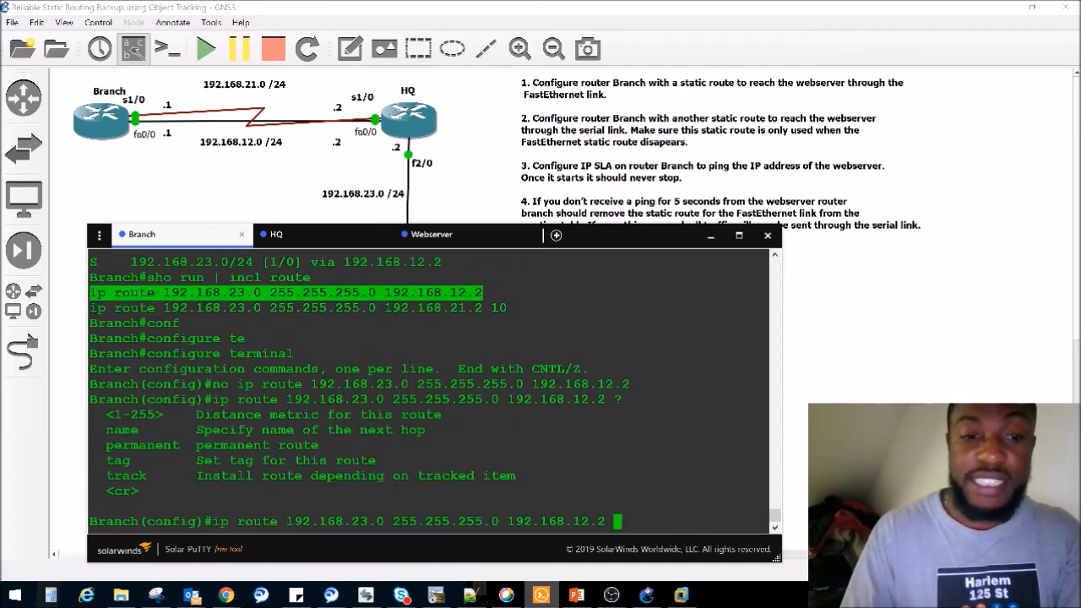
- Examine the route options in the help listing, including distance metric, name, permanent, tag and track
left_click_drag(168, 413, 117, 413)
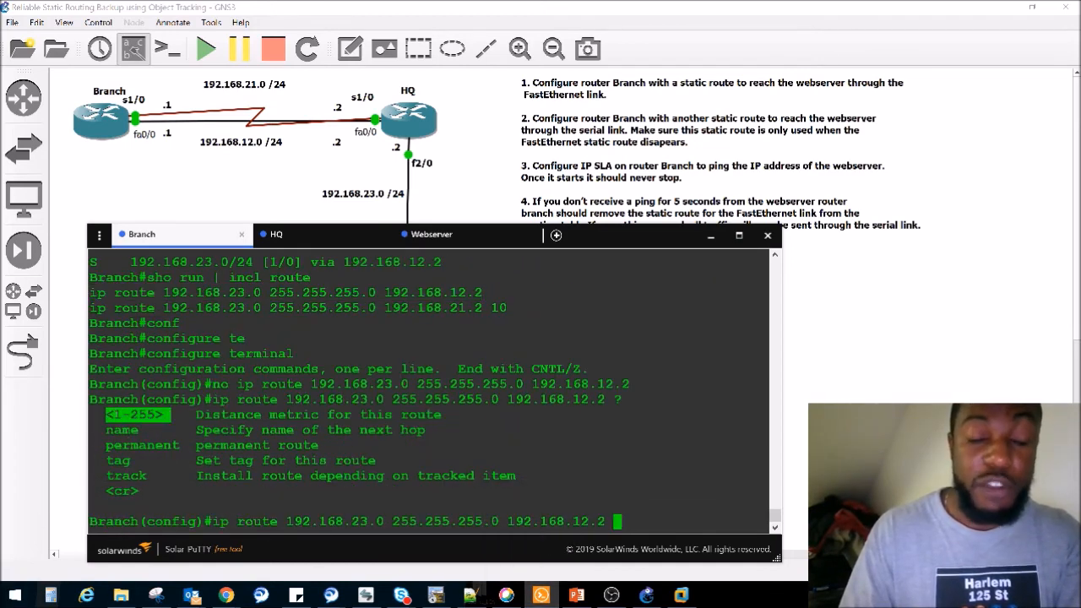
left_click_drag(507, 308, 415, 309)
double_click(122, 430)
double_click(127, 445)
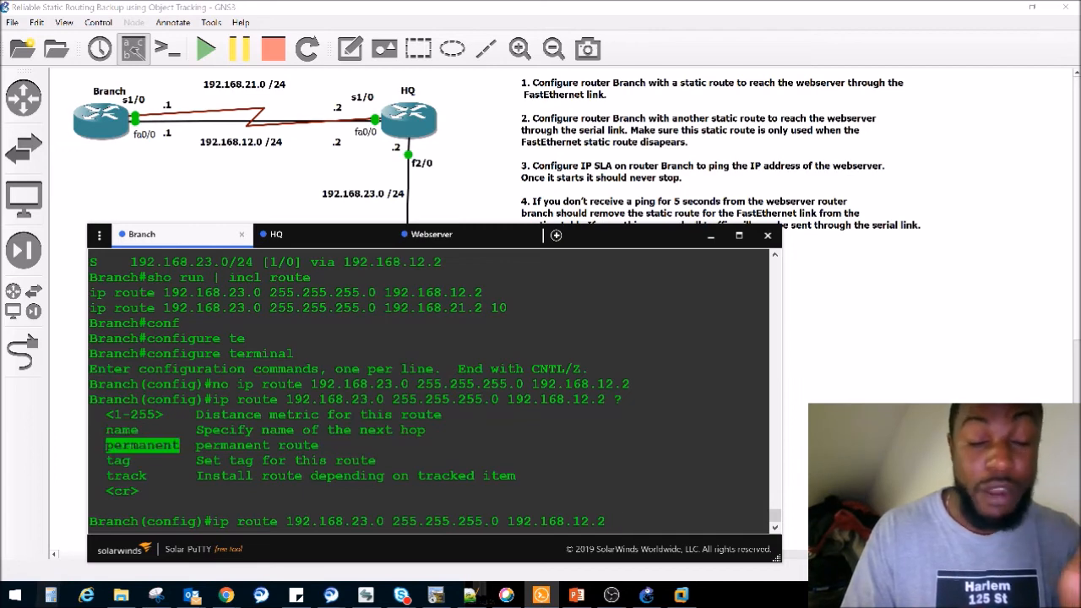
double_click(118, 461)
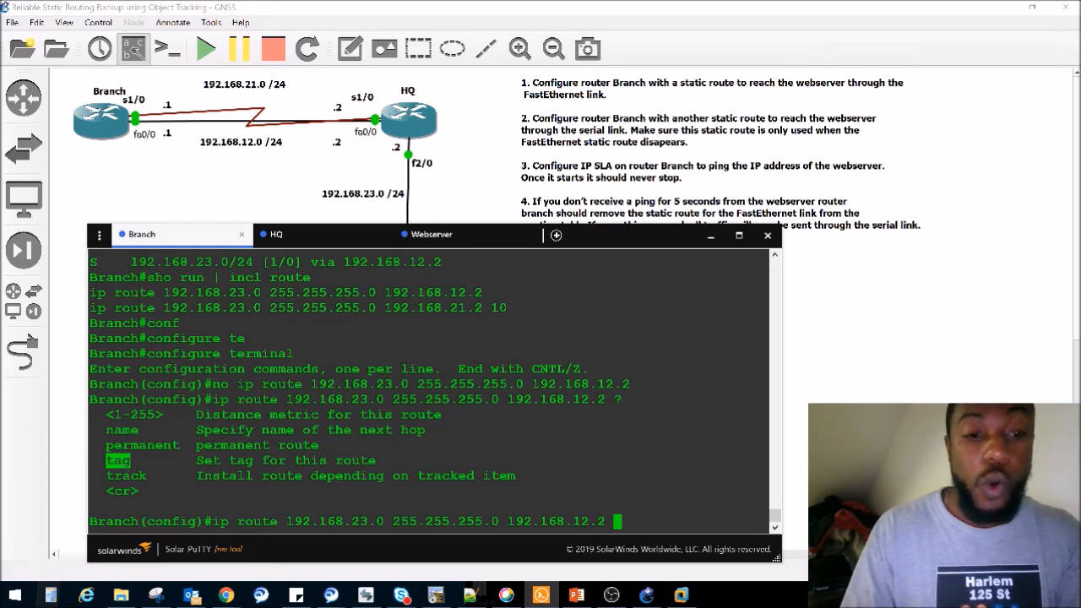
double_click(126, 475)
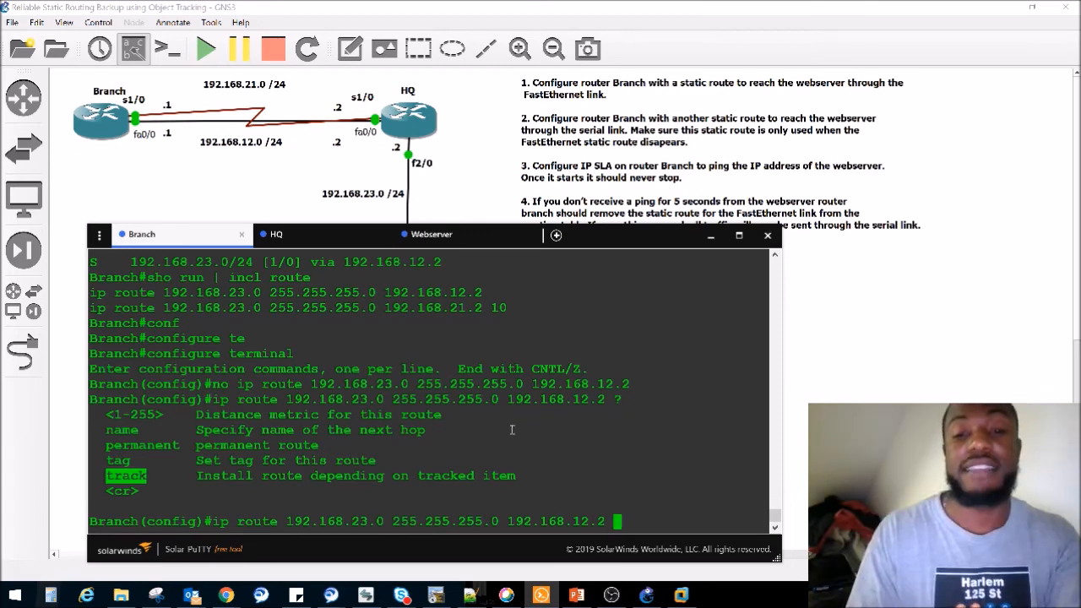
- Complete the static route via 192.168.12.2 by tying it to tracked object 1, checking the valid object numbers first
type("track")
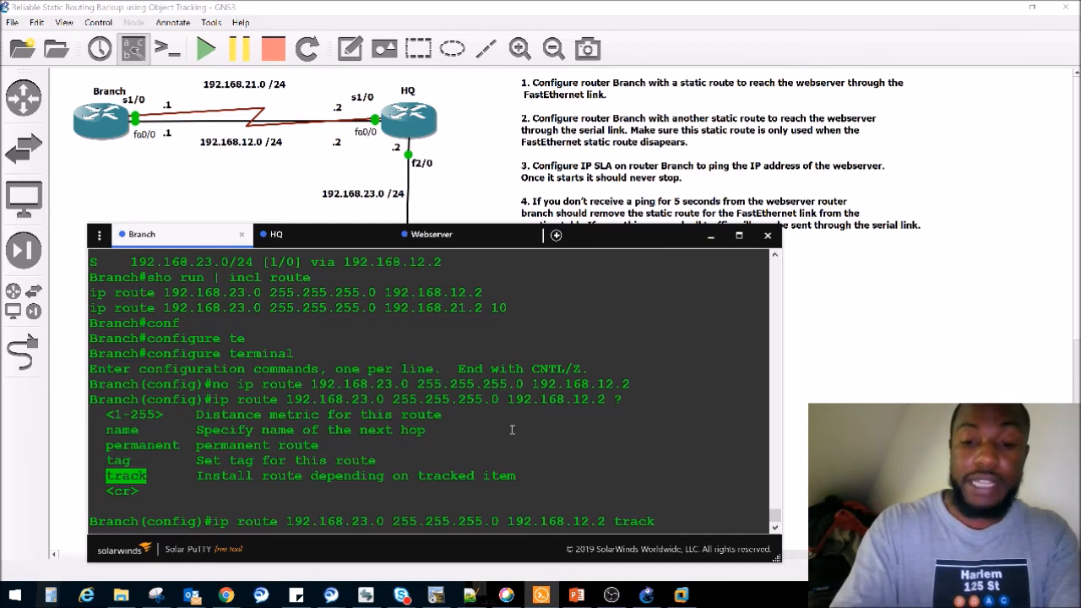
type(" ?")
type("1")
key("Return")
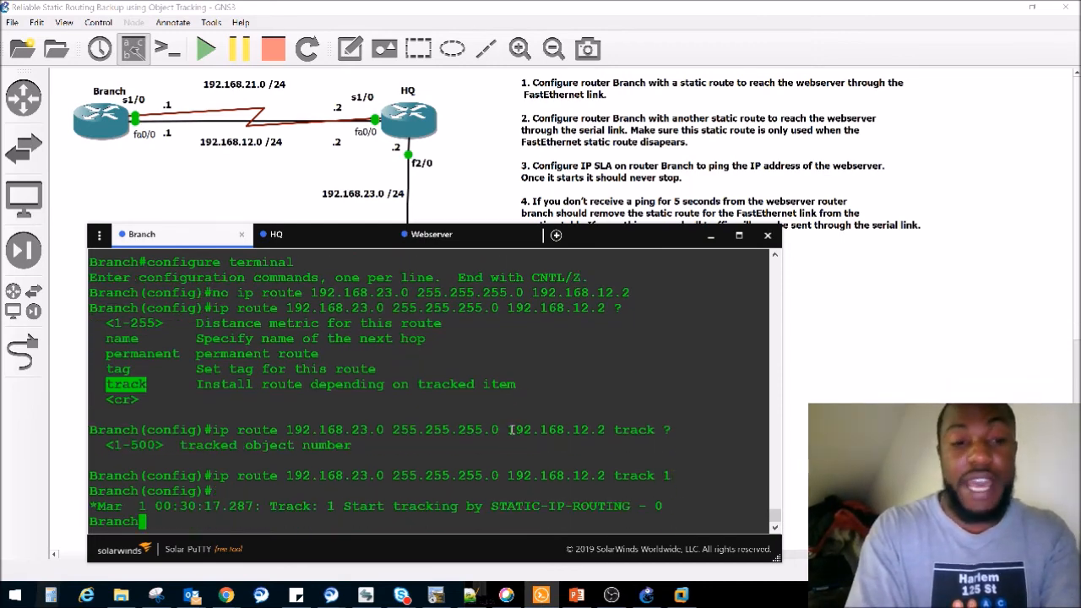
left_click_drag(344, 506, 663, 506)
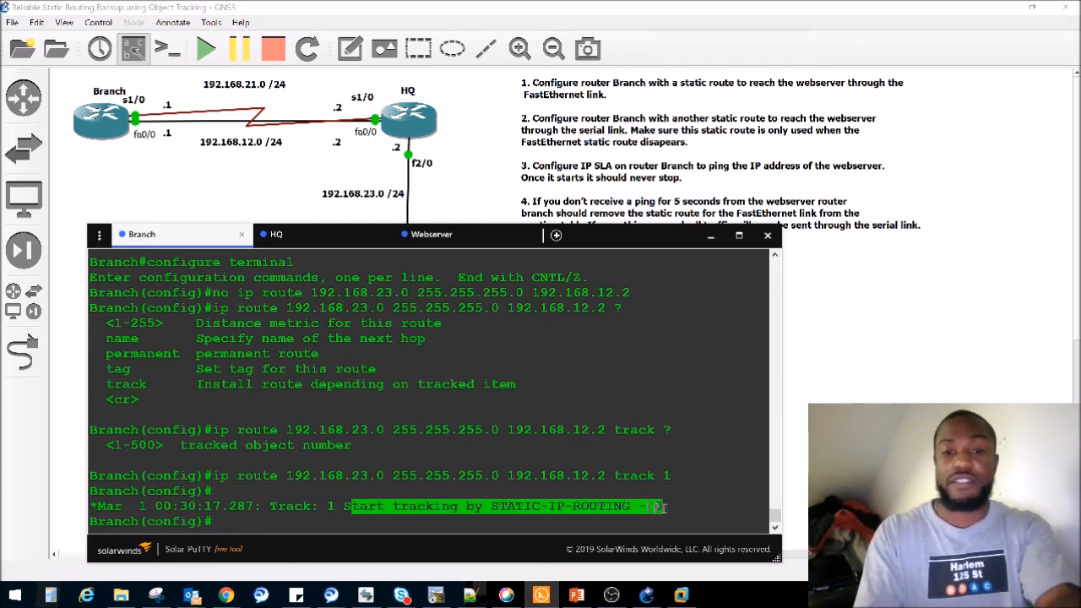
- Leave configuration mode on Branch and display the IP routing table to check the static route to 192.168.23.0/24
left_click(425, 411)
key("ctrl+z")
key("Return")
key("Return")
key("Return")
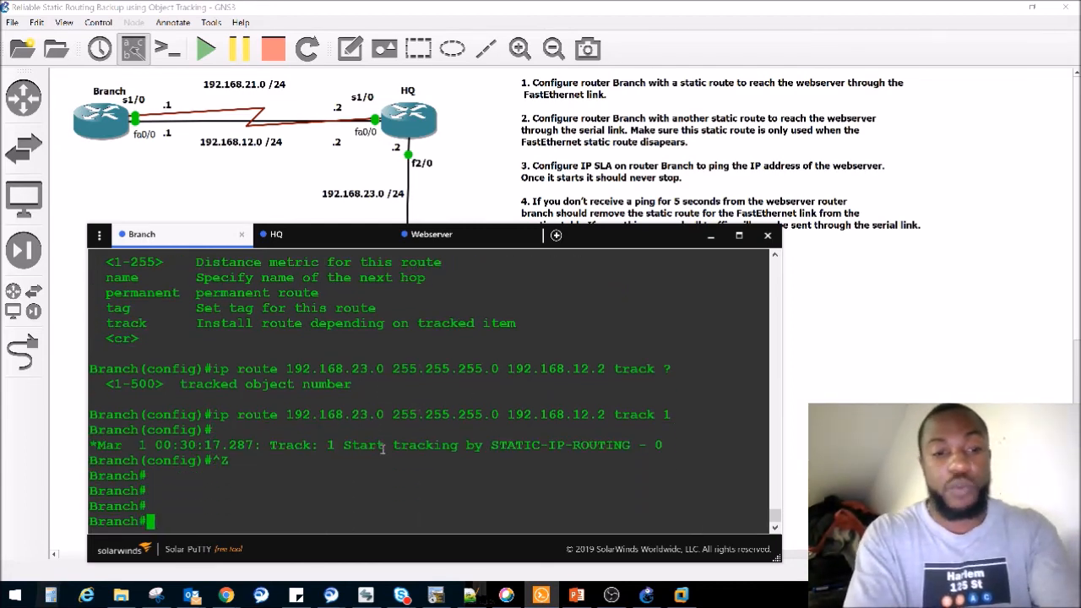
type("sho ip route")
key("Return")
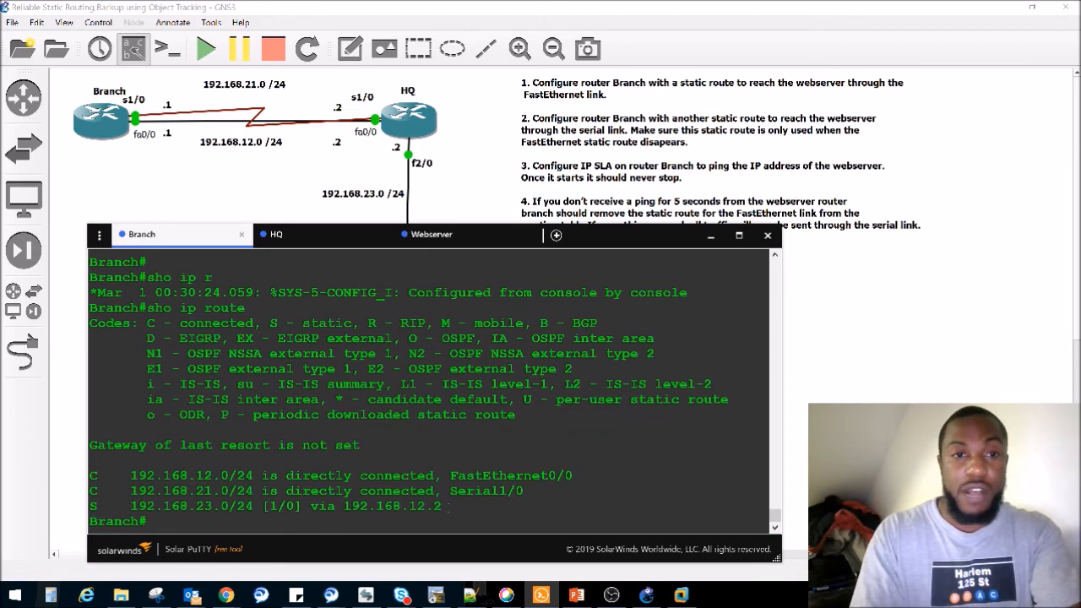
left_click_drag(450, 507, 118, 506)
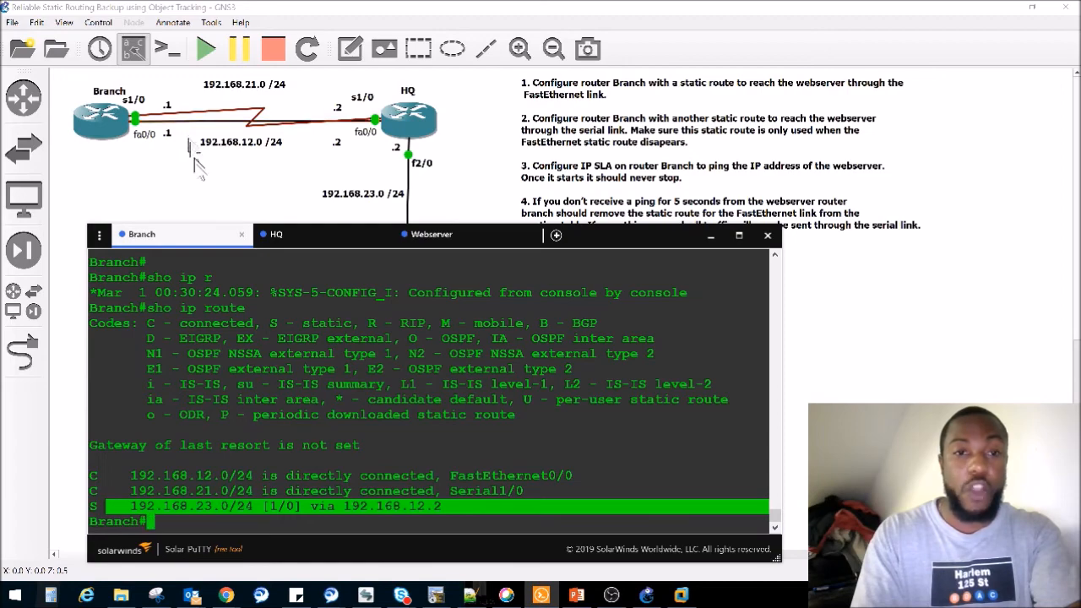
- On the Webserver router, shut down interface fa0/0, which faces HQ
left_click(285, 175)
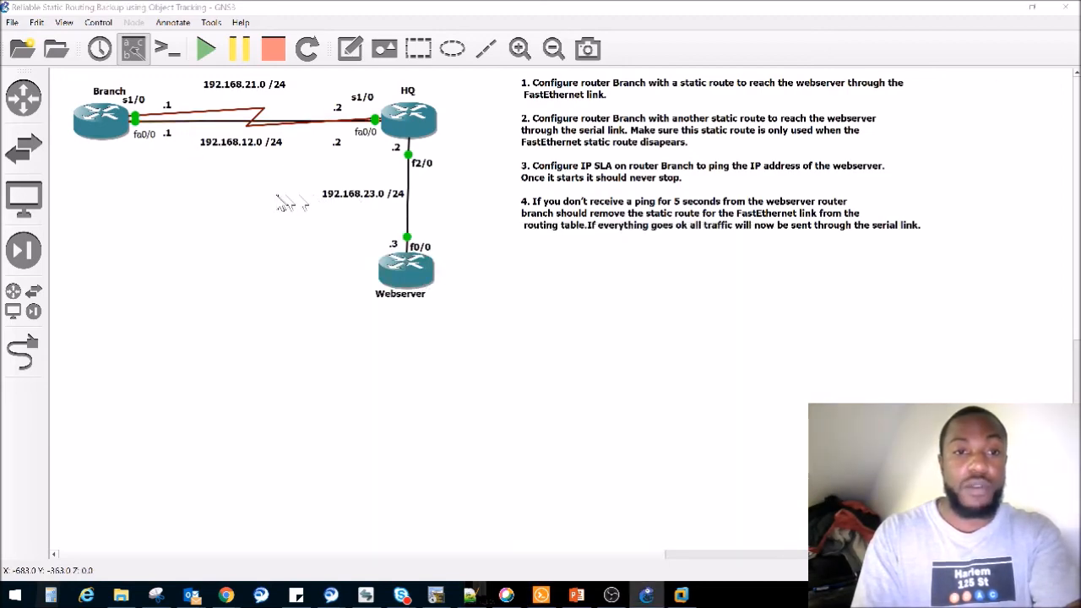
key("alt+Tab")
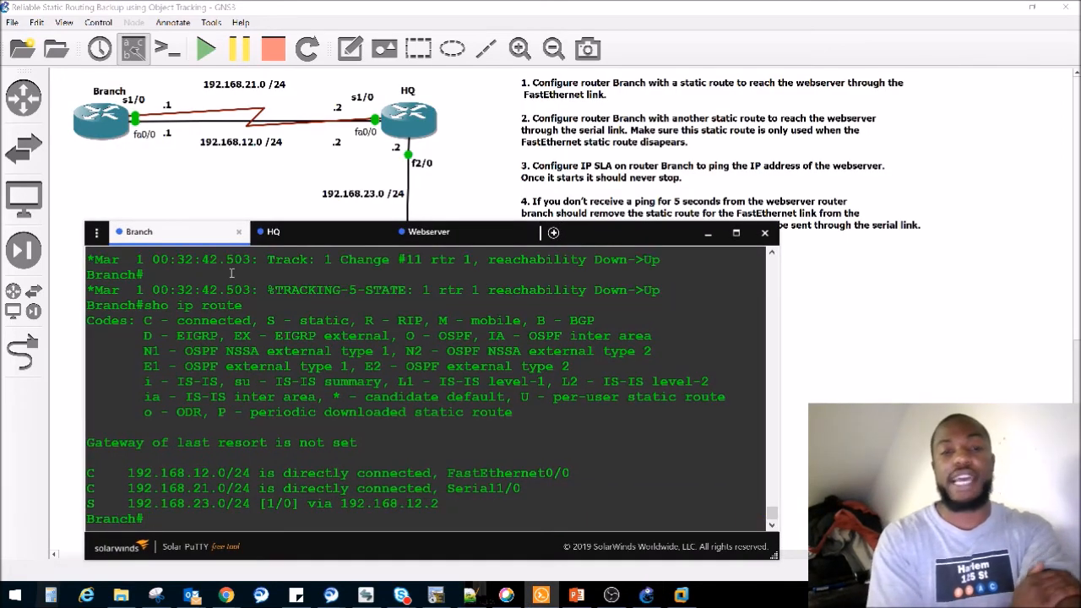
left_click(429, 232)
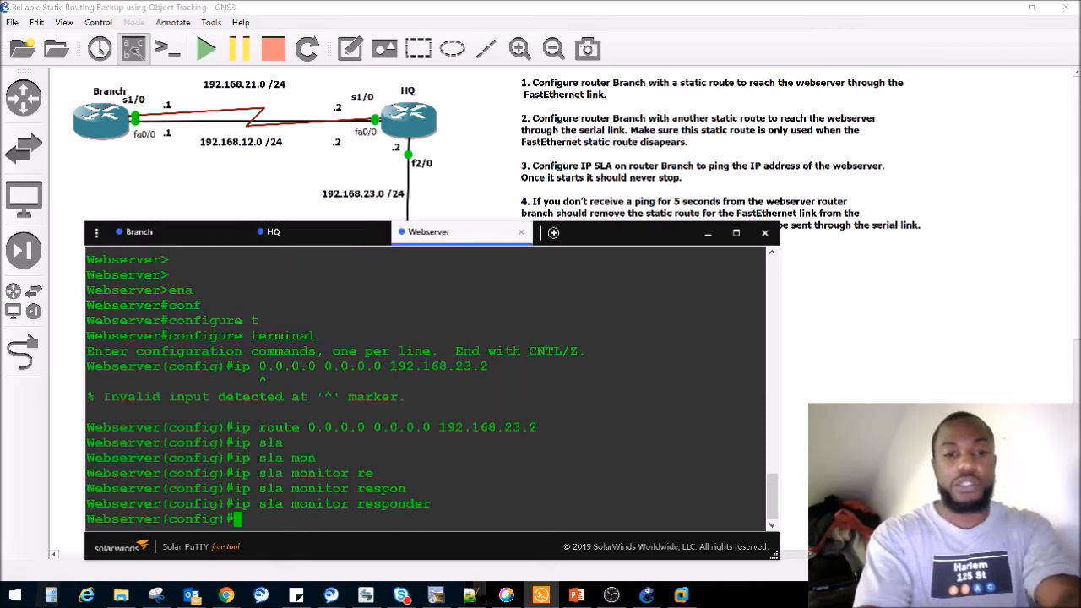
type("in")
key("Tab")
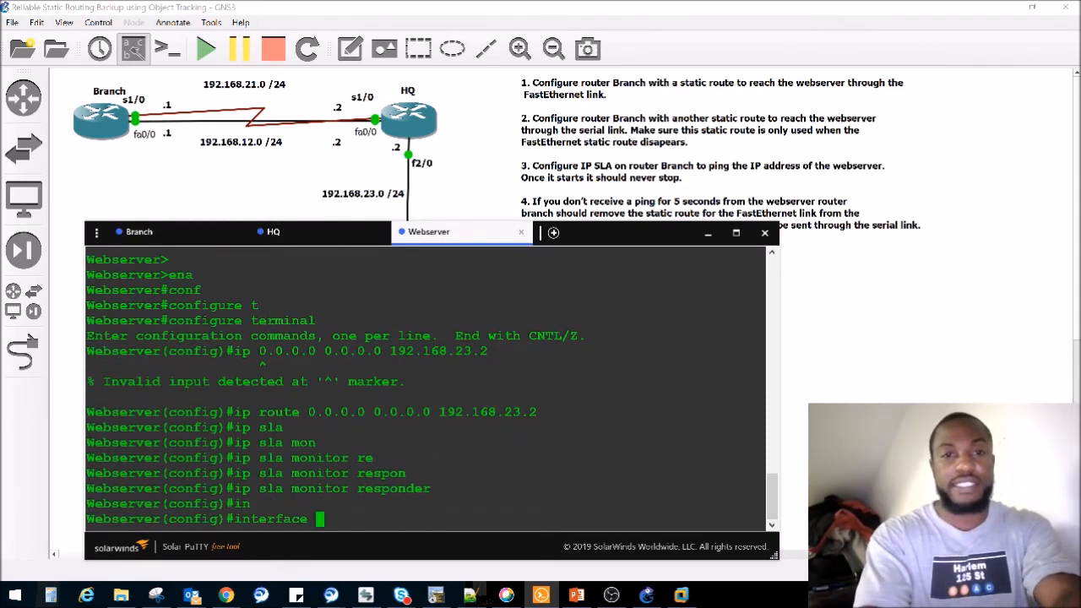
left_click(429, 209)
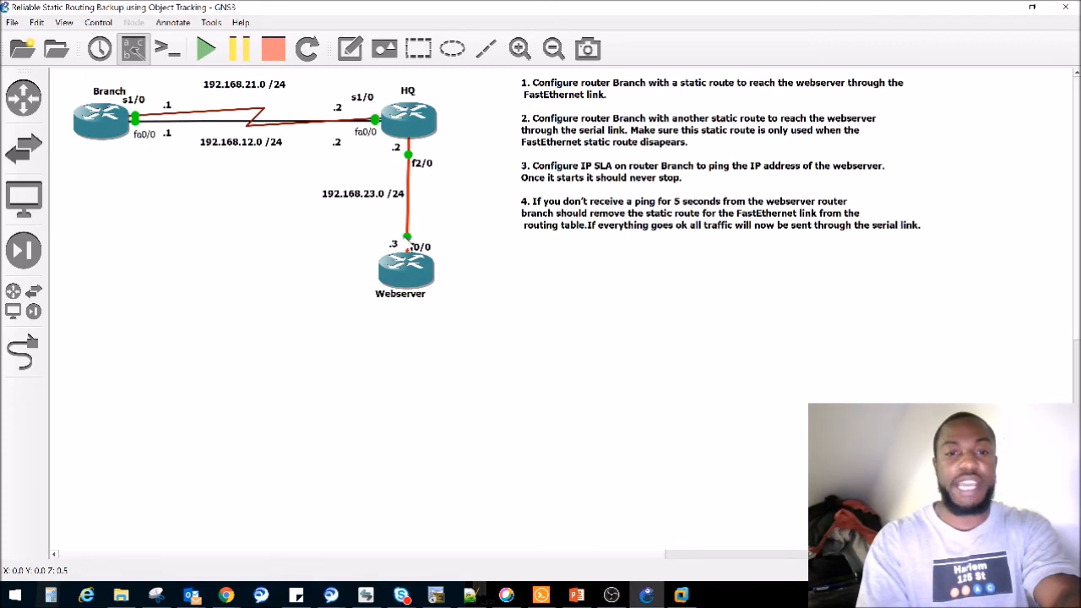
key("alt+Tab")
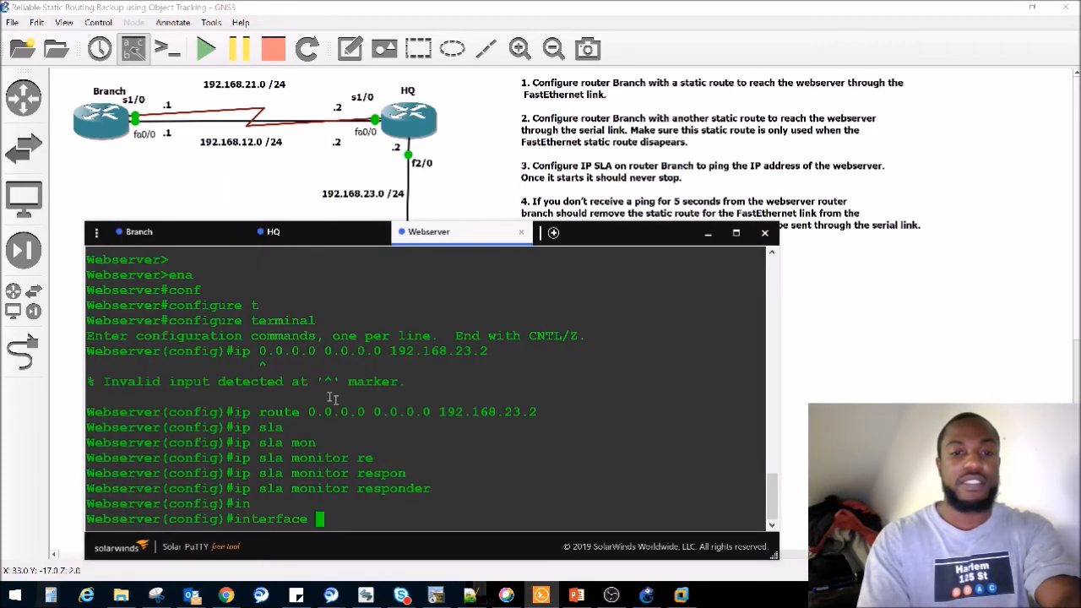
type("fa")
type("0/0")
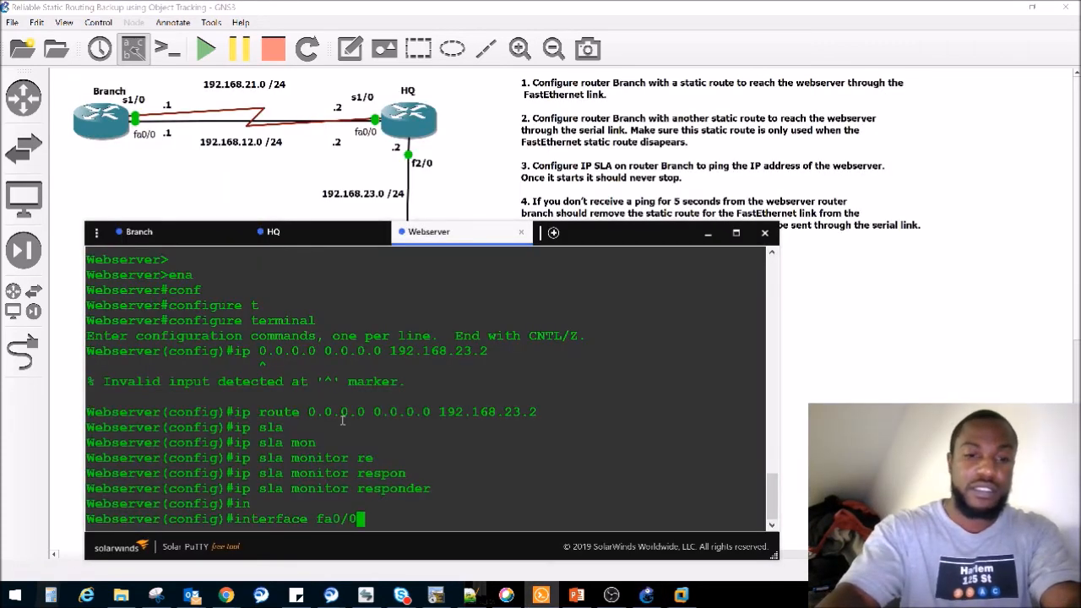
key("Return")
type("server(config-if)#s")
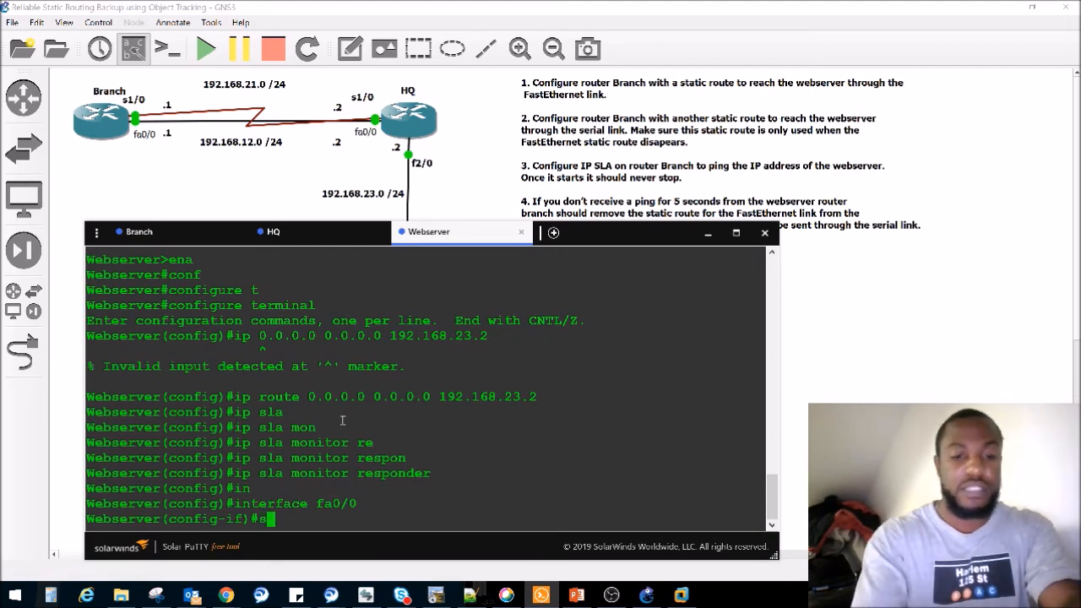
type("hut")
key("Return")
- Return to the Branch console and display the IP routing table with the webserver interface shut down
left_click(157, 236)
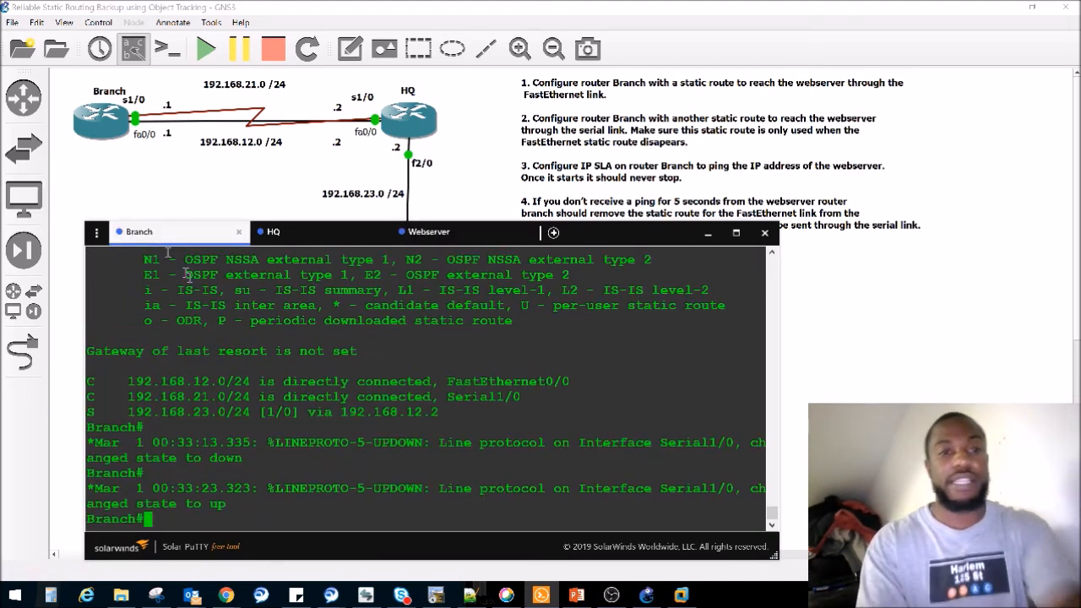
key("Up")
key("Up")
key("Down")
key("Return")
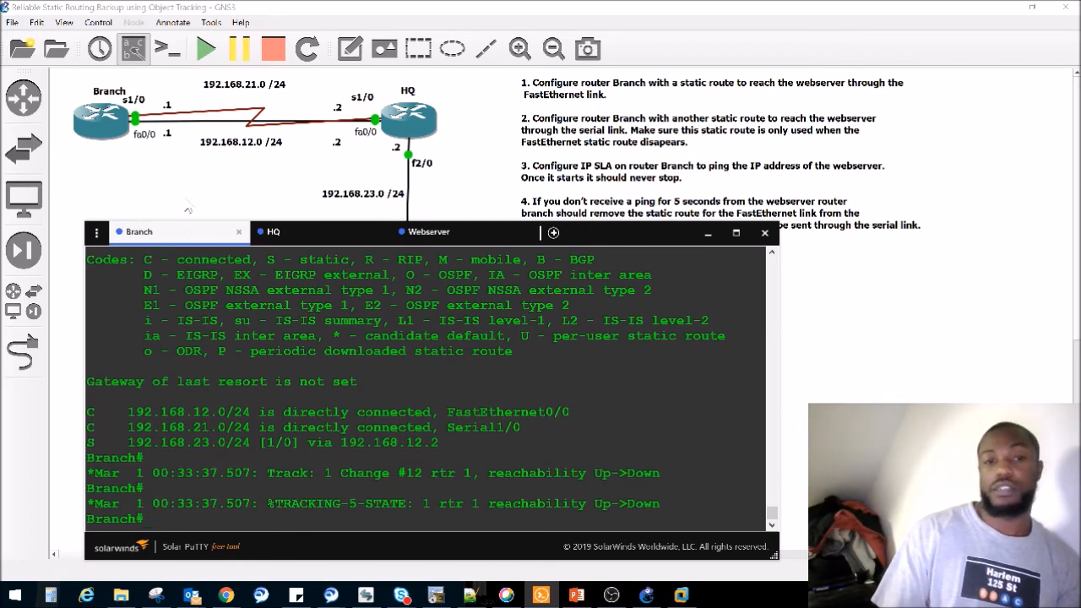
- Display Branch's IP routing table again after the tracking state change and check the next hop for 192.168.23.0/24
key("Up")
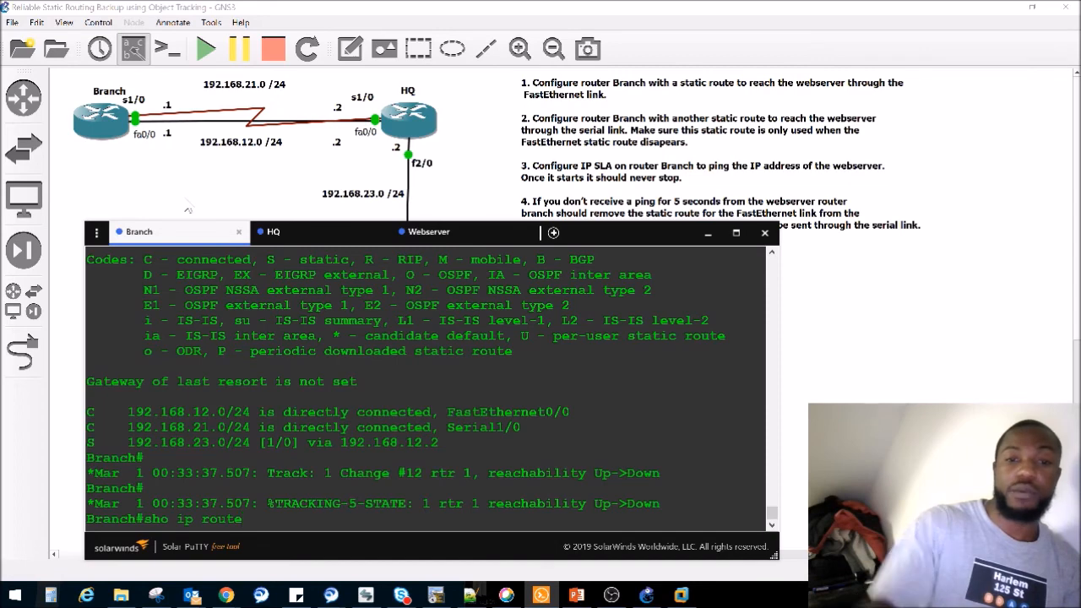
mouse_move(448, 452)
left_mouse_down()
mouse_move(383, 451)
mouse_move(444, 437)
left_mouse_up()
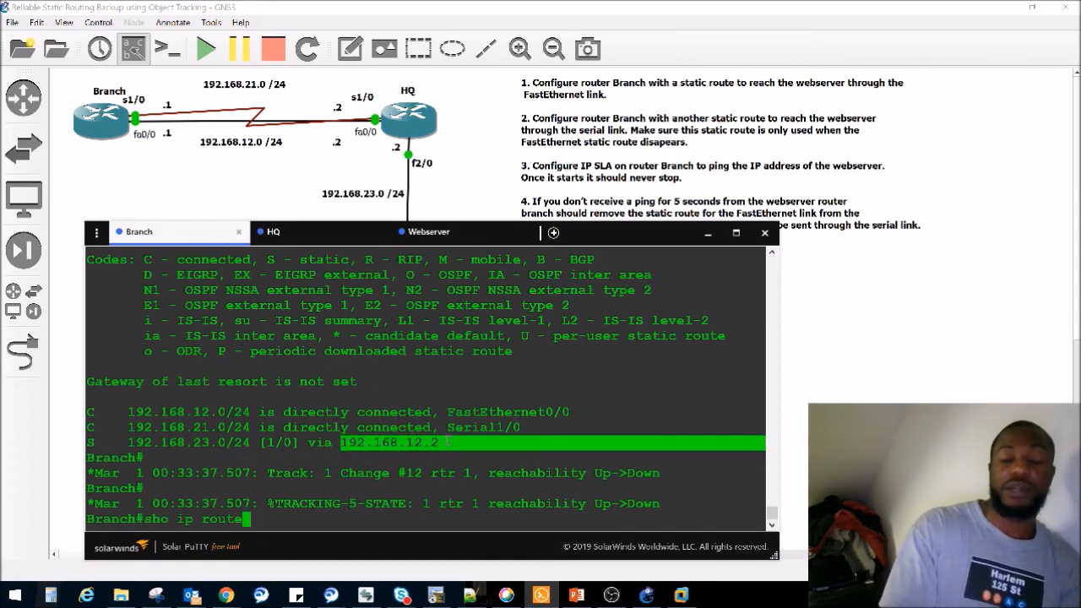
key("Up")
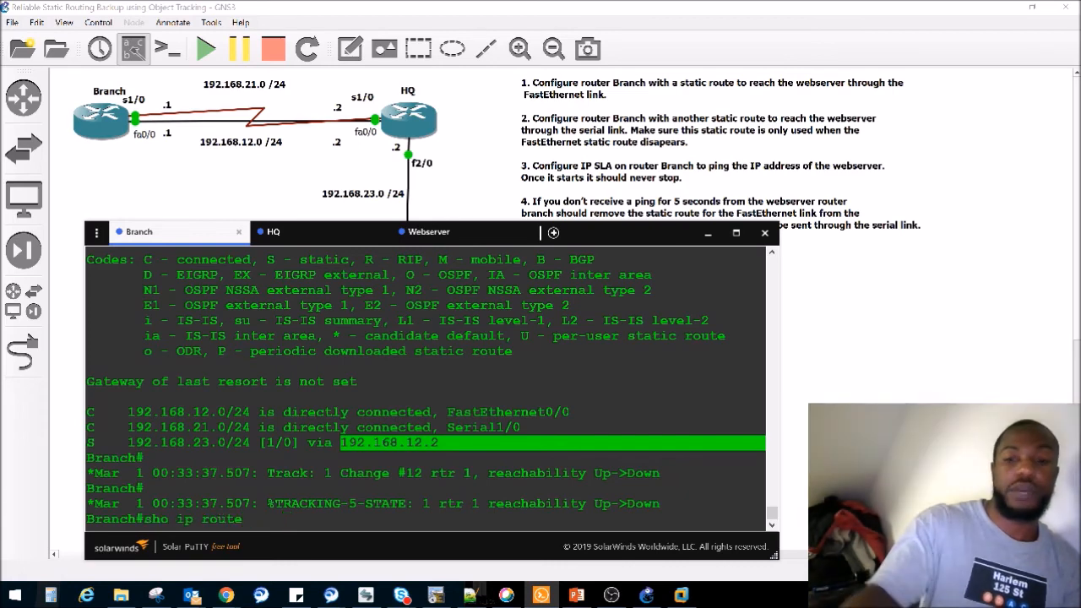
key("Down")
key("Return")
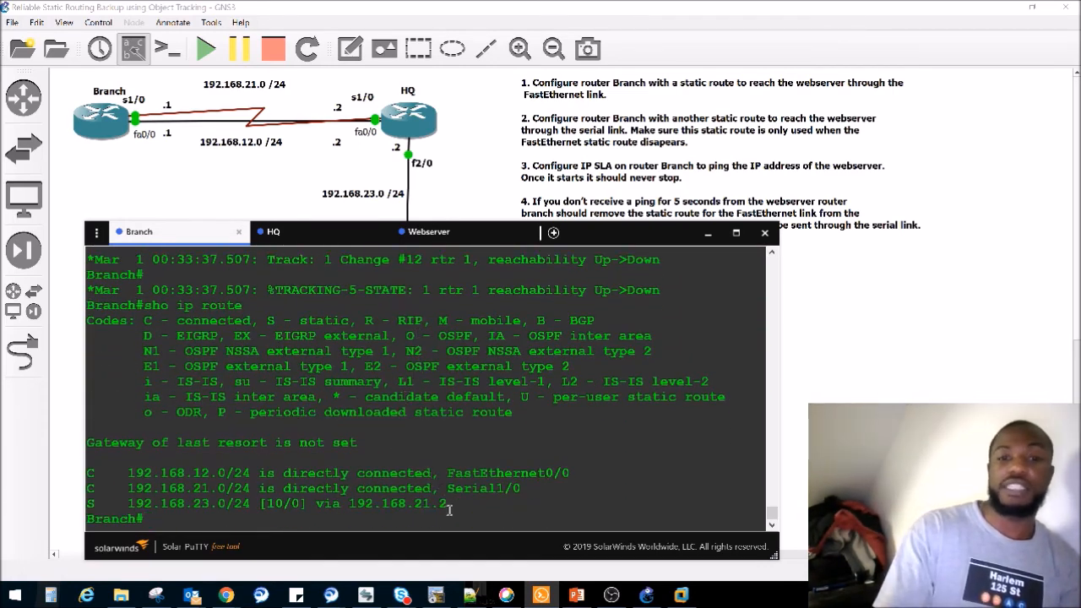
left_click_drag(447, 501, 308, 503)
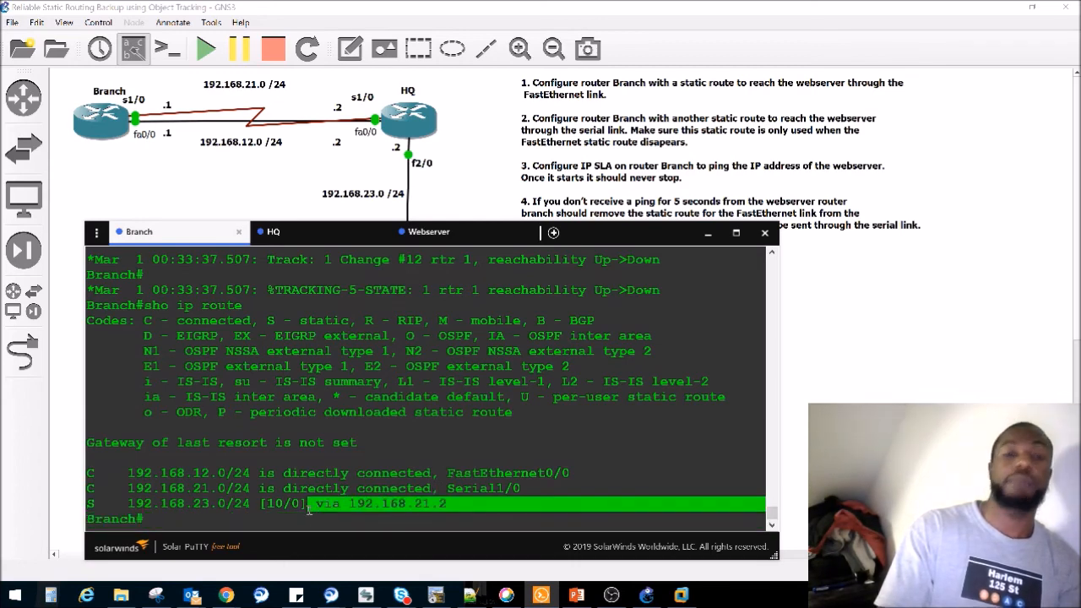
- Compare the administrative distance of the 192.168.23.0/24 static route in Branch's latest routing table with that in the earlier output
left_click_drag(126, 504, 287, 487)
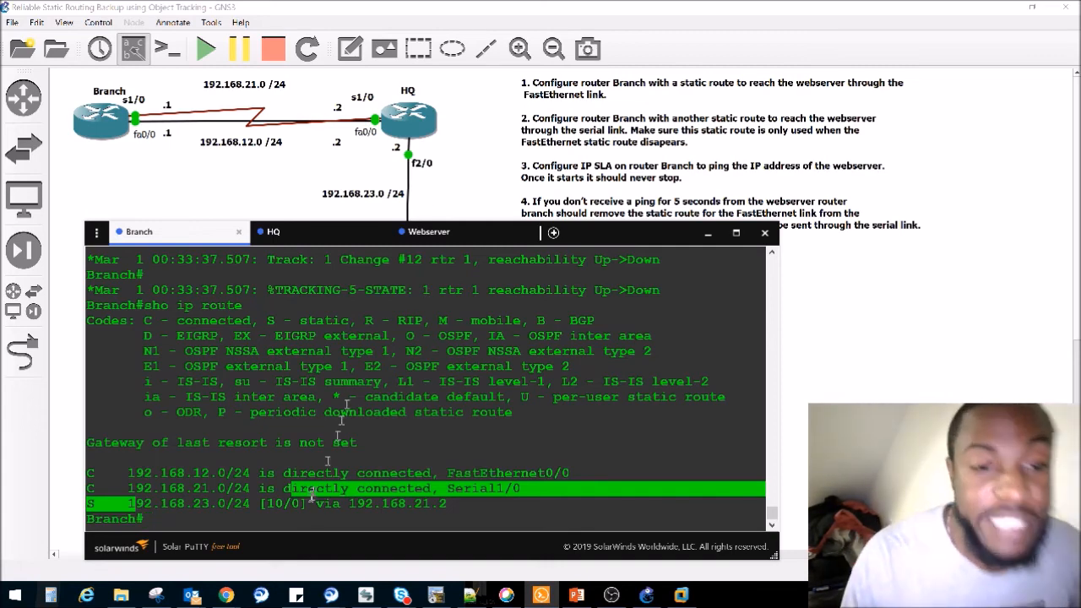
double_click(278, 505)
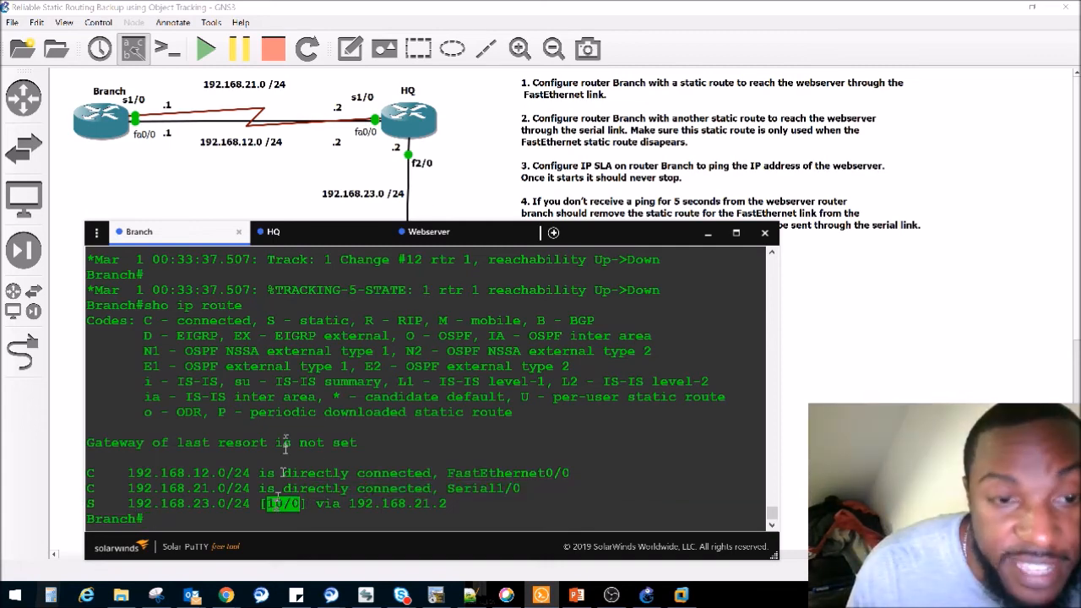
scroll(277, 516, "up", 8)
scroll(296, 435, "up", 3)
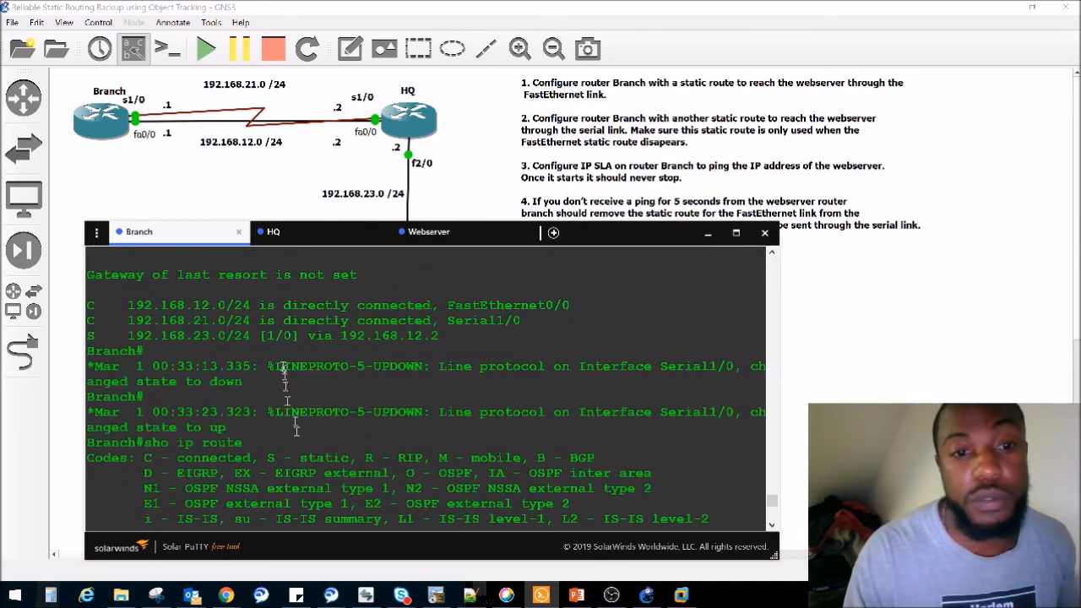
double_click(275, 335)
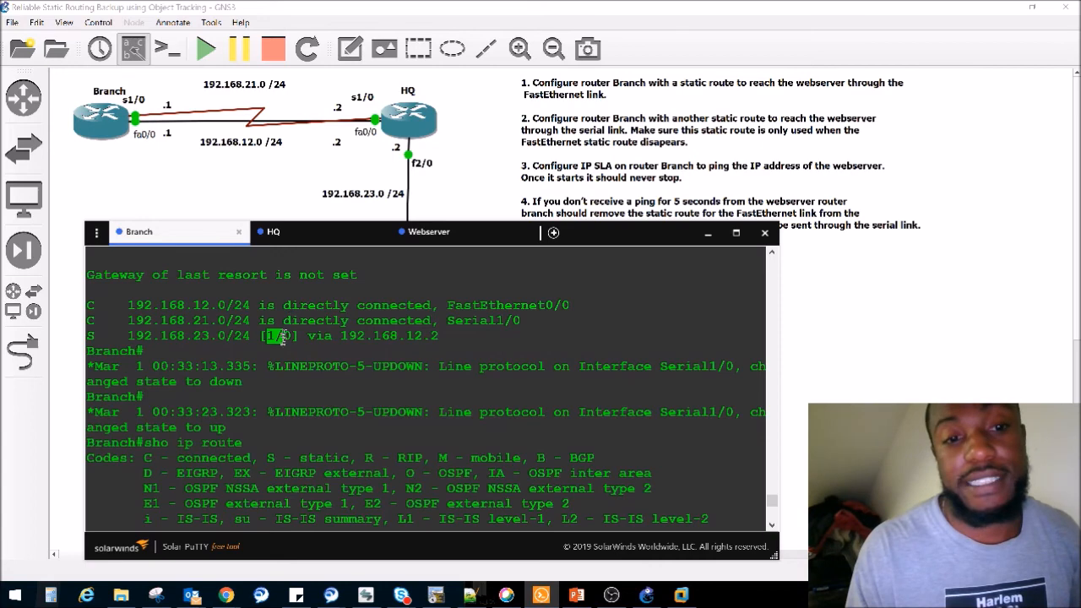
scroll(276, 338, "down", 3)
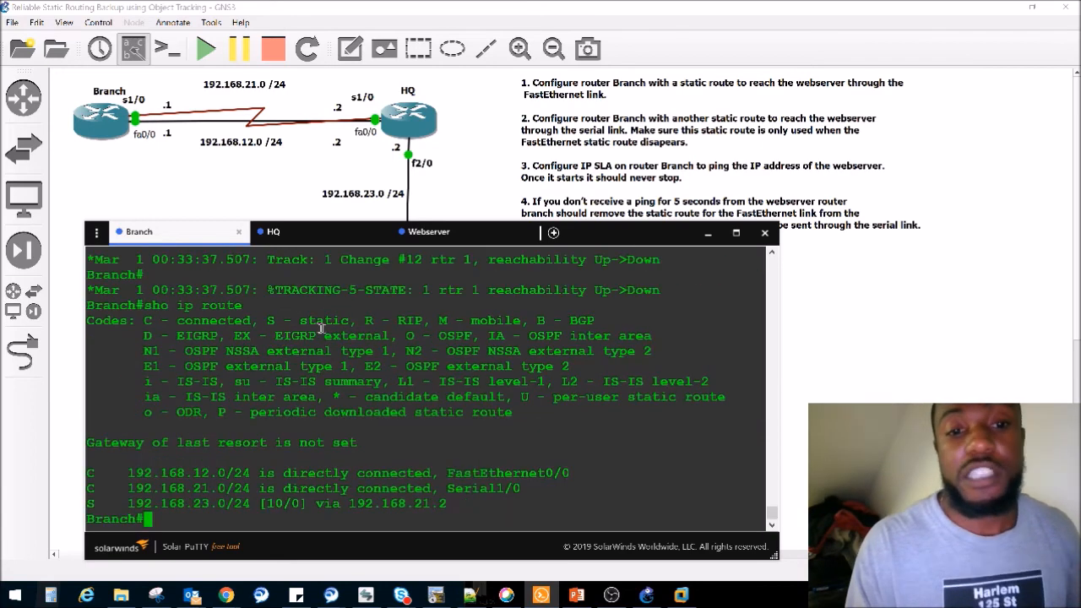
- On the Webserver router, bring interface fa0/0 back up with no shut
left_click(430, 233)
type("no shut")
key("Return")
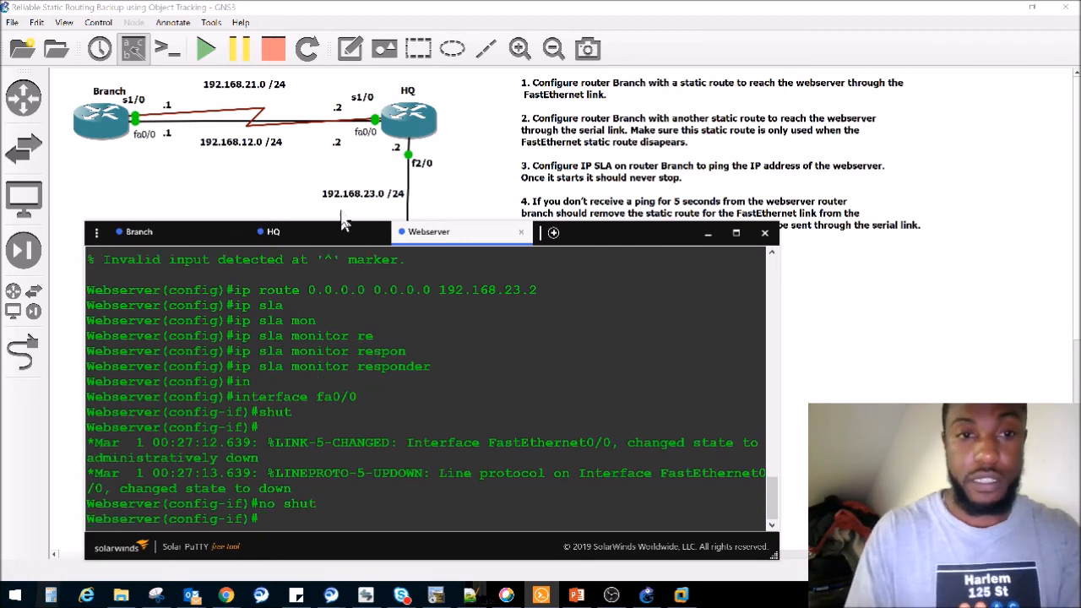
- Return to the Branch console, display the IP routing table with the webserver interface restored, and check the next hop for 192.168.23.0/24
left_click(169, 231)
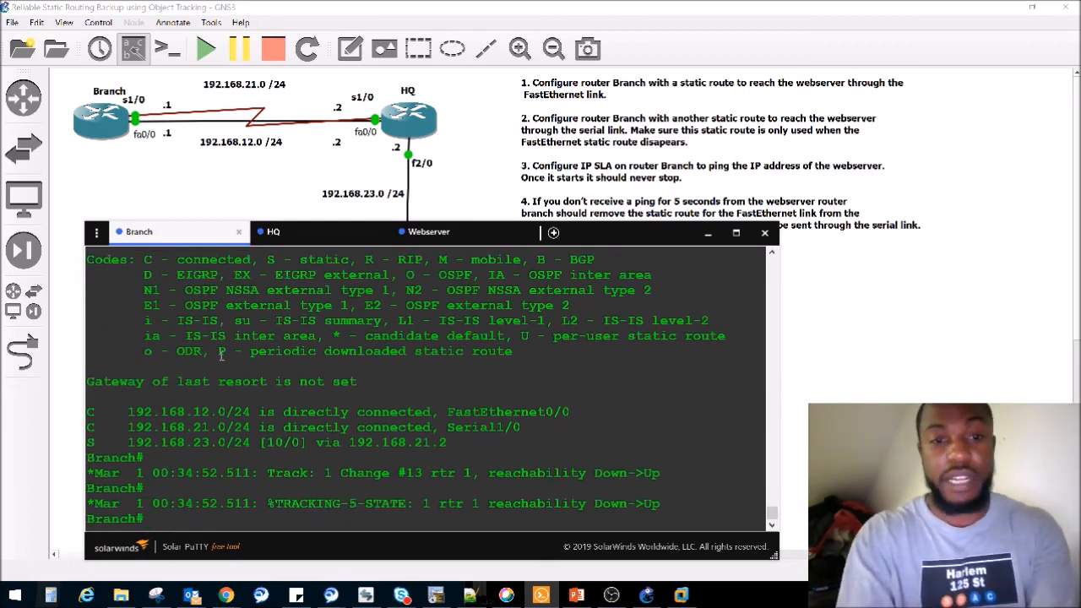
type("sho ip")
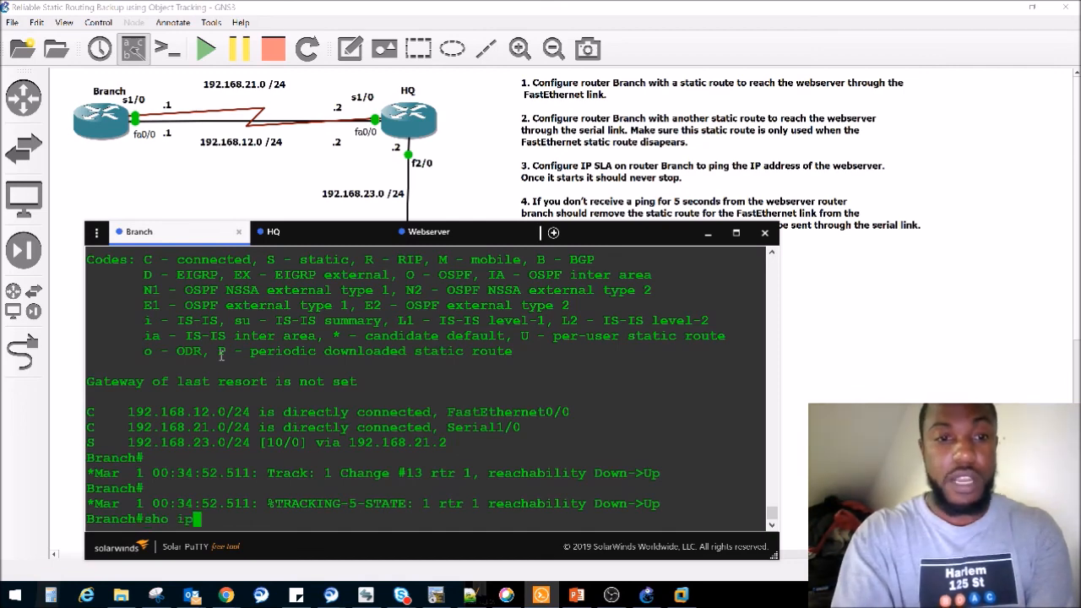
type(" route")
key("Return")
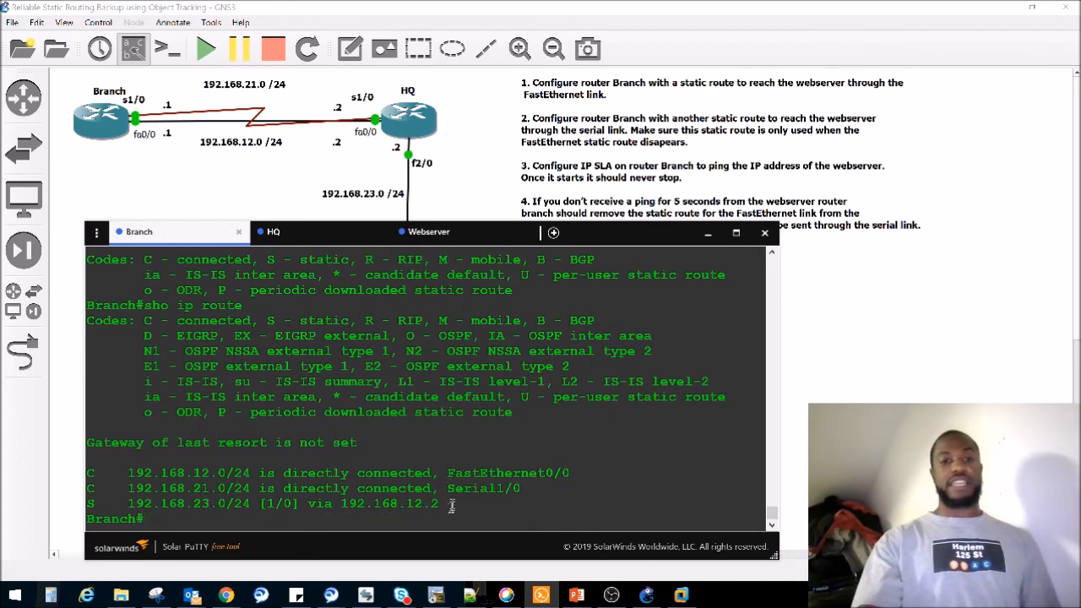
left_click_drag(448, 506, 365, 507)
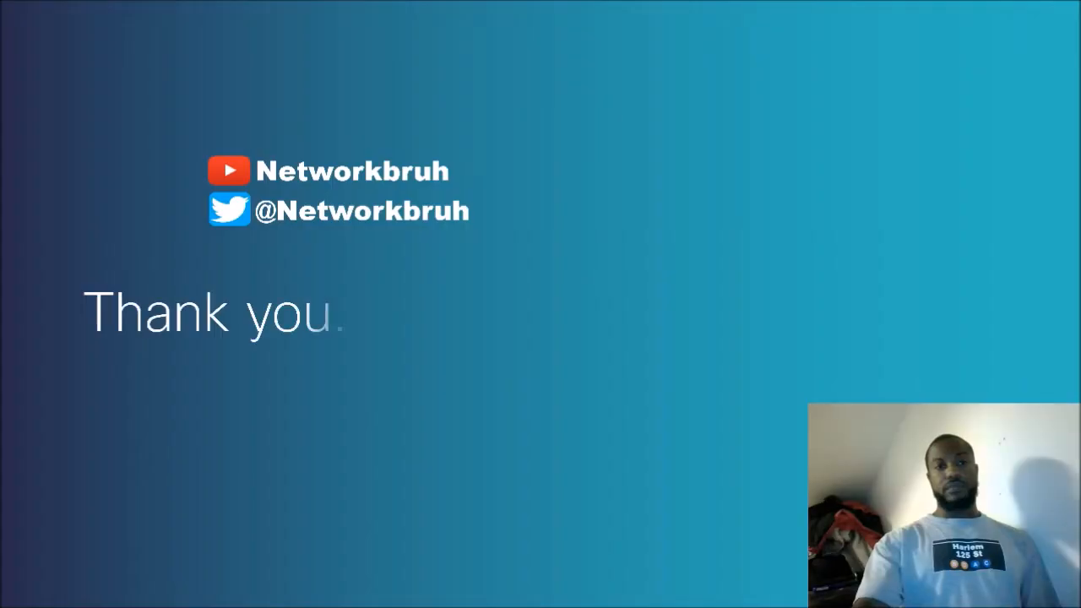